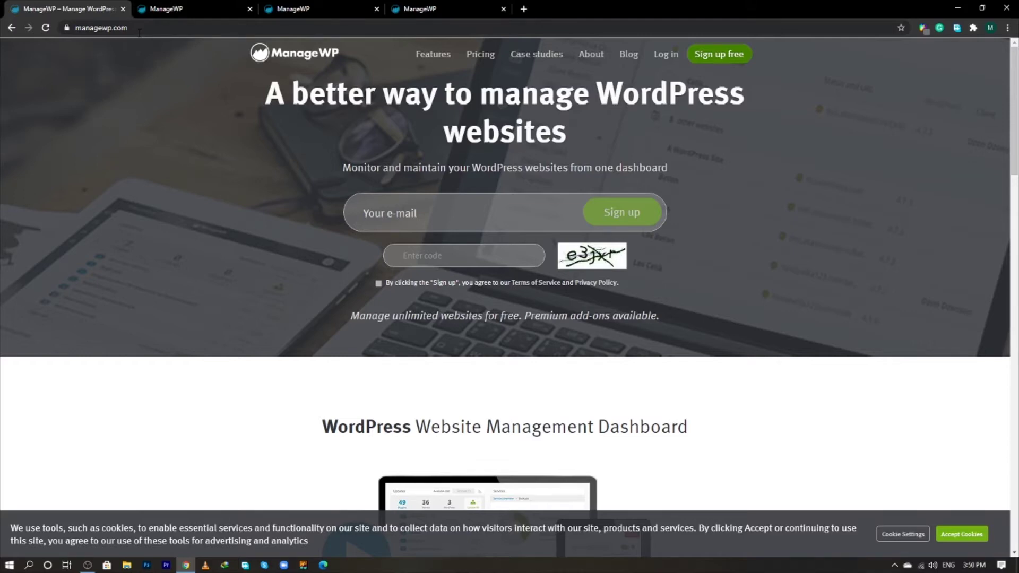
Dismiss the free sign-up form, then go to the ManageWP dashboard overview in the second tab
left_click(706, 58)
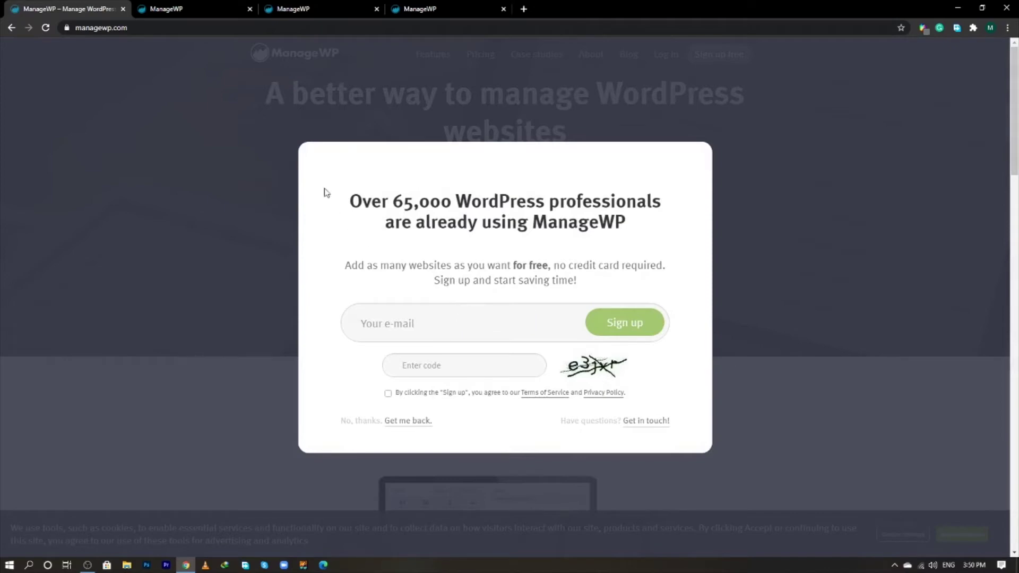
left_click(261, 116)
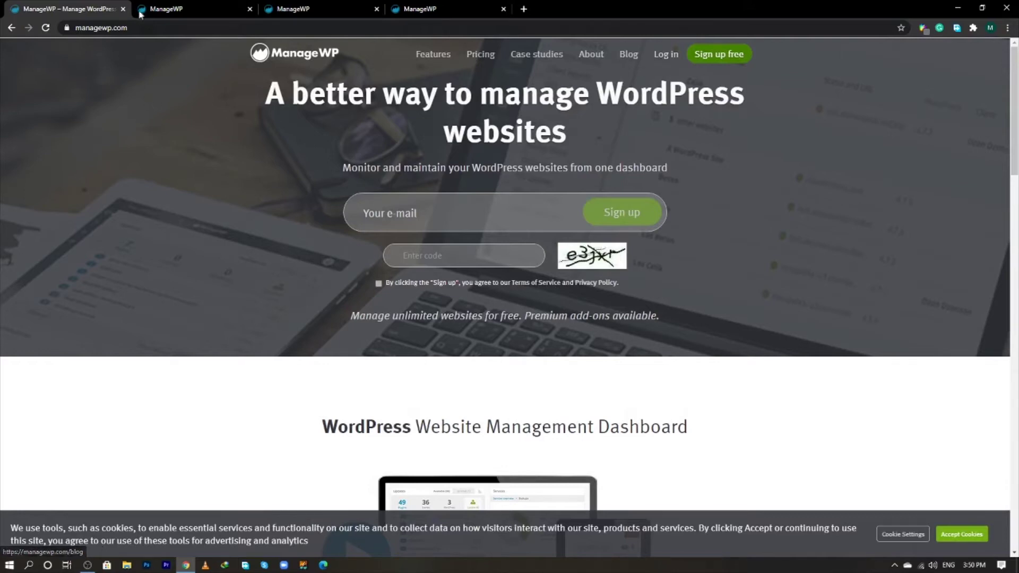
left_click(157, 8)
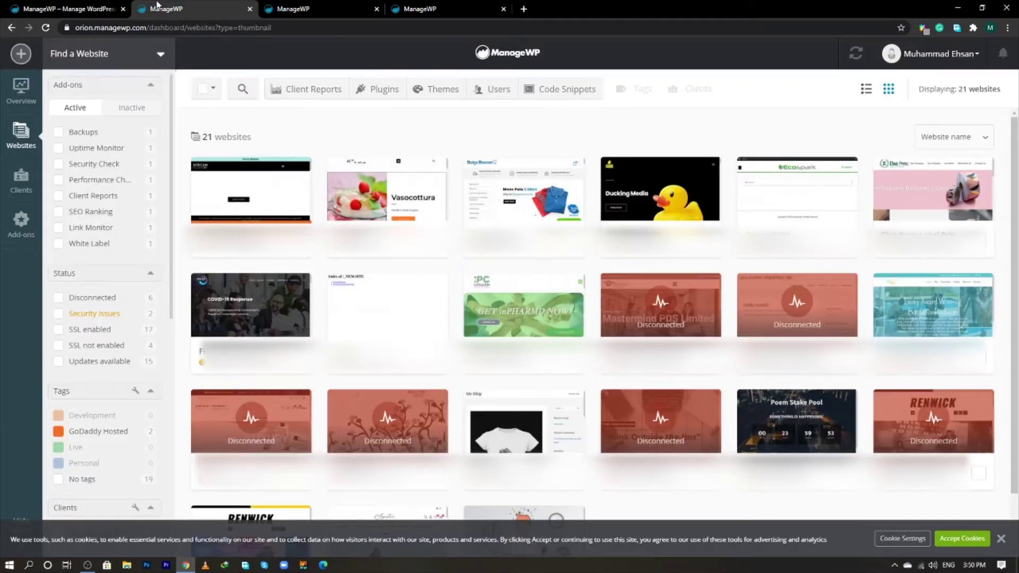
left_click(27, 94)
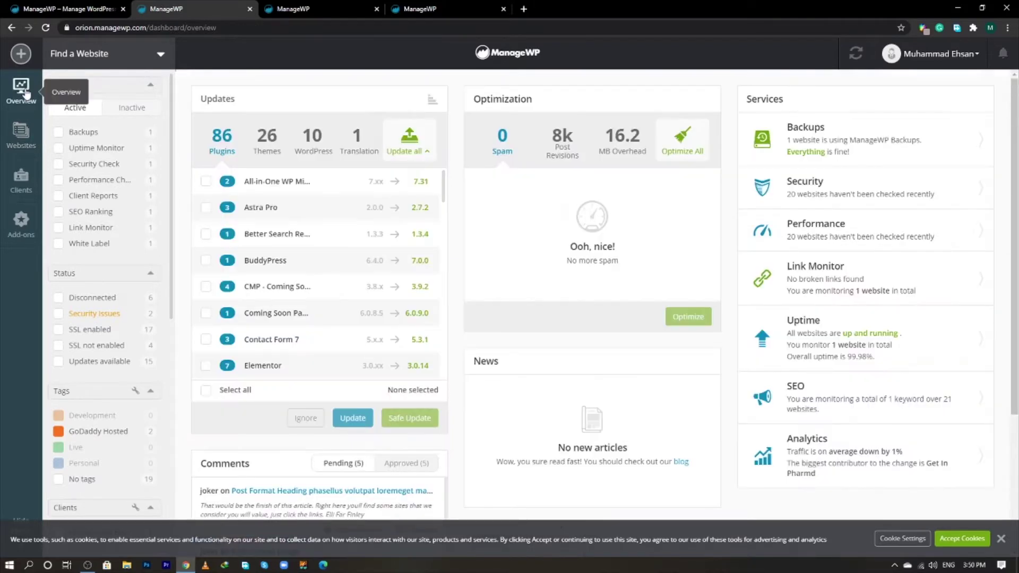
Shorten the page address to dashboard/, reload, and dismiss the Sync Websites notification
double_click(225, 27)
key("BackSpace")
key("Return")
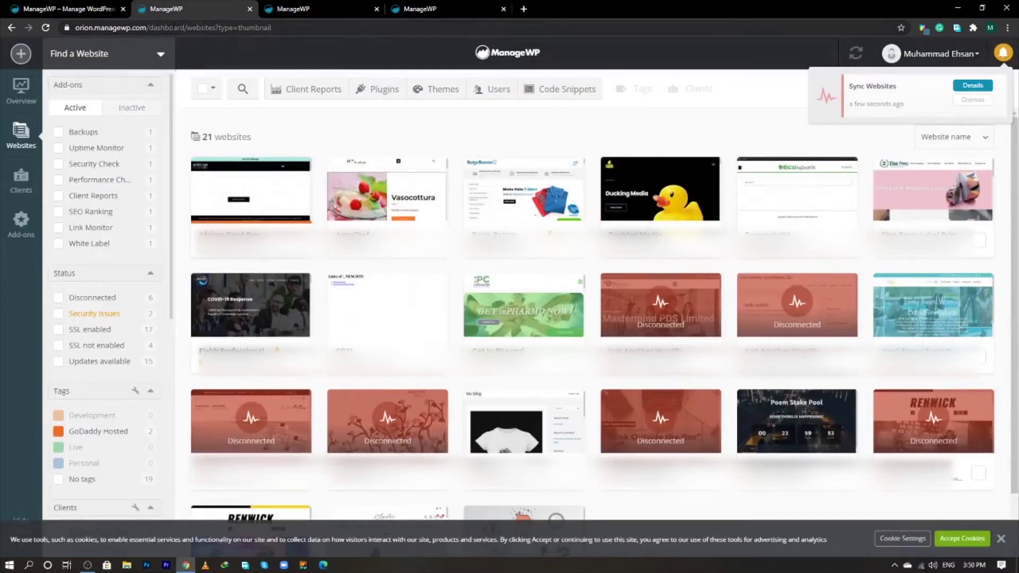
left_click_drag(149, 28, 300, 33)
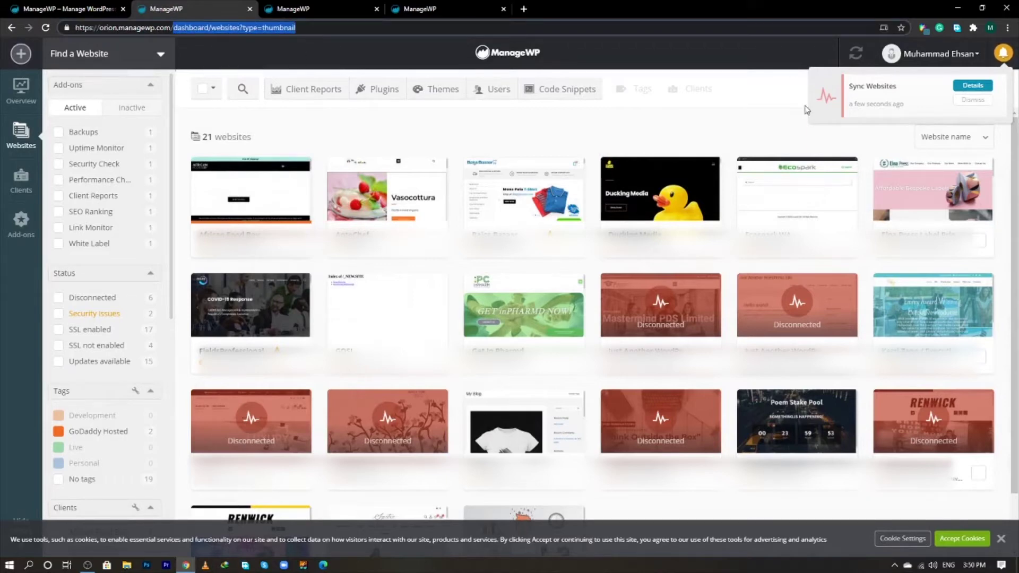
left_click(972, 100)
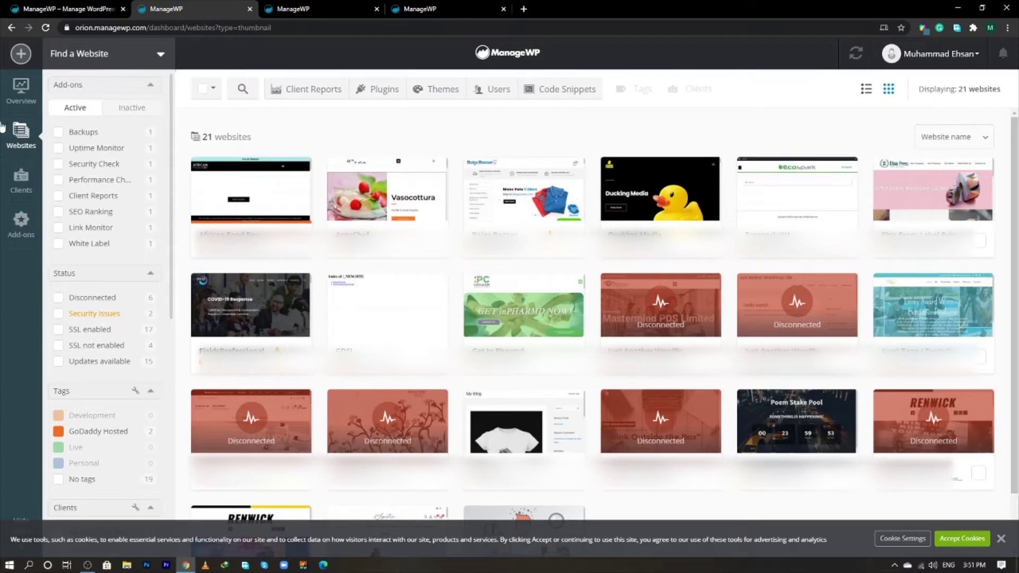
left_click(21, 102)
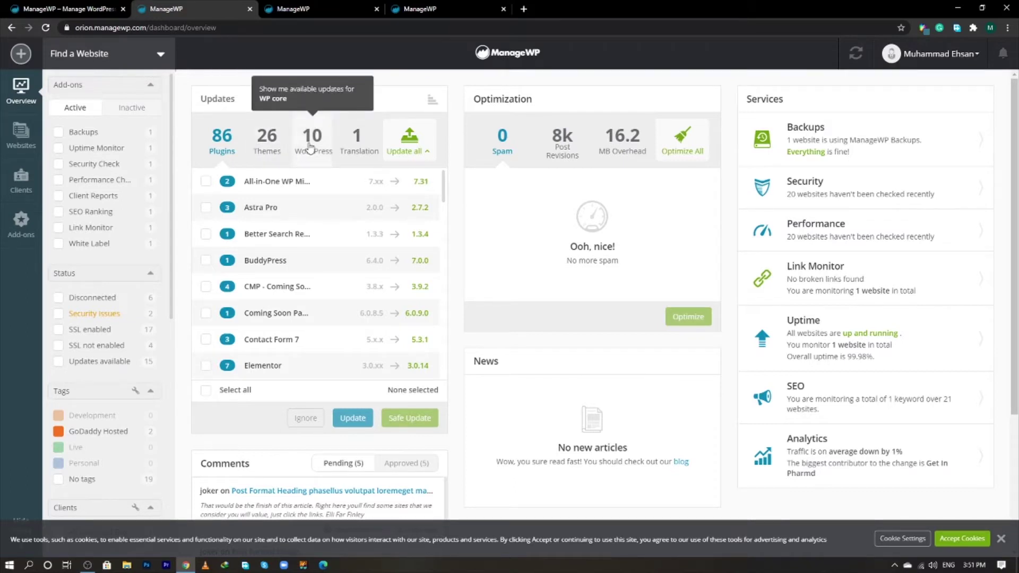
mouse_move(394, 145)
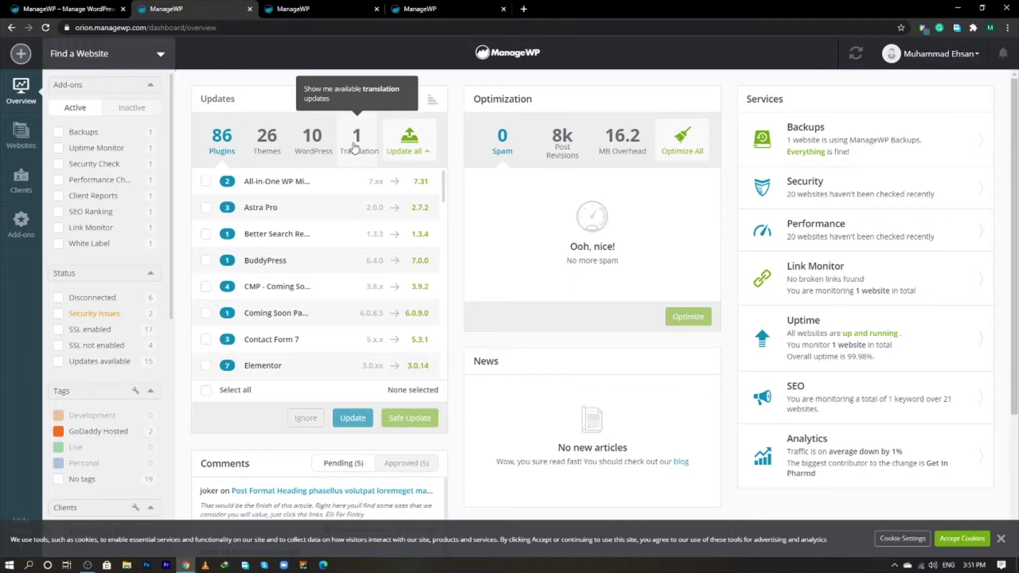
mouse_move(395, 148)
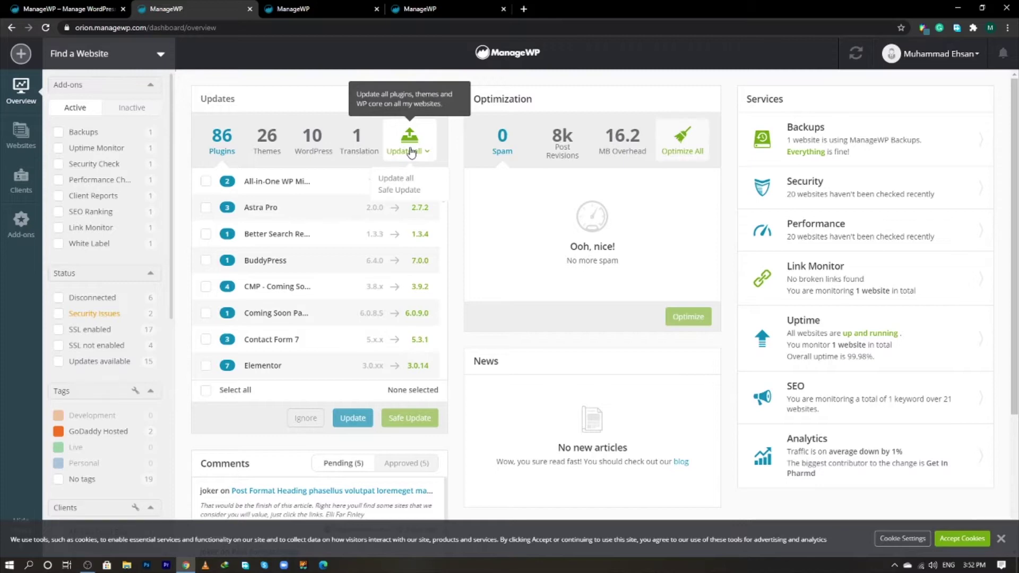
left_click(23, 132)
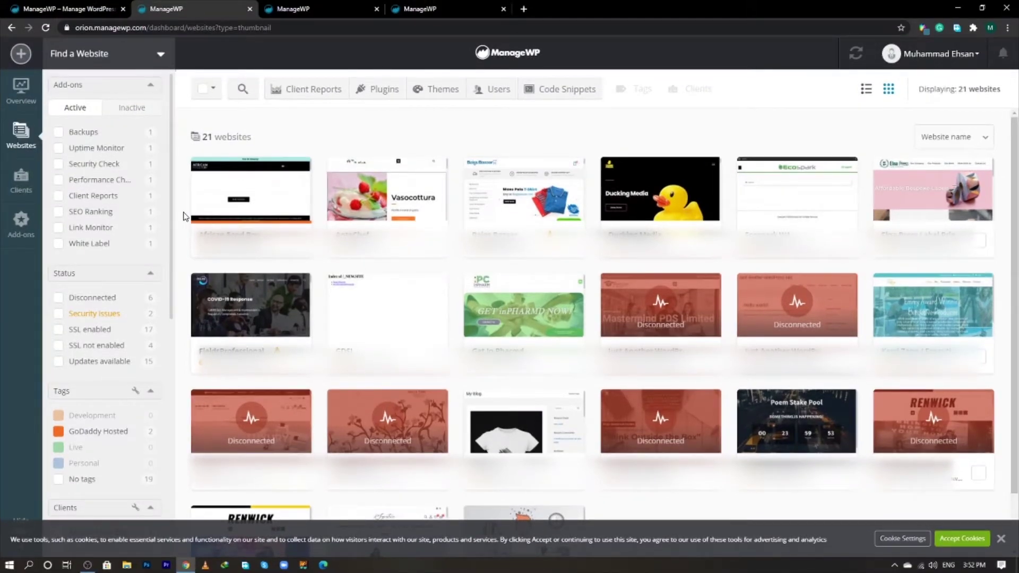
Go to Clients and open the African Food Box client's settings
left_click(31, 185)
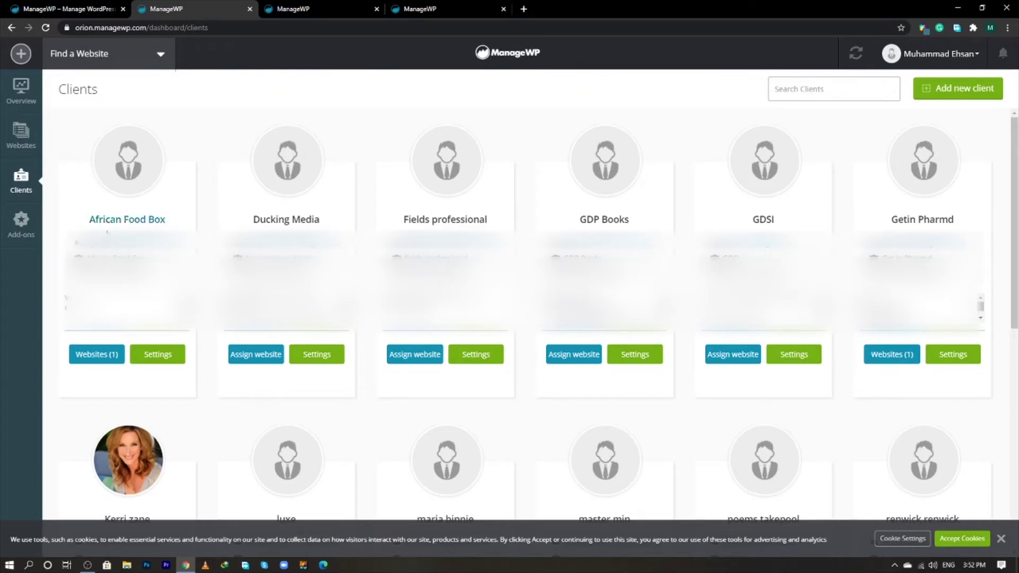
left_click(147, 358)
left_click(155, 361)
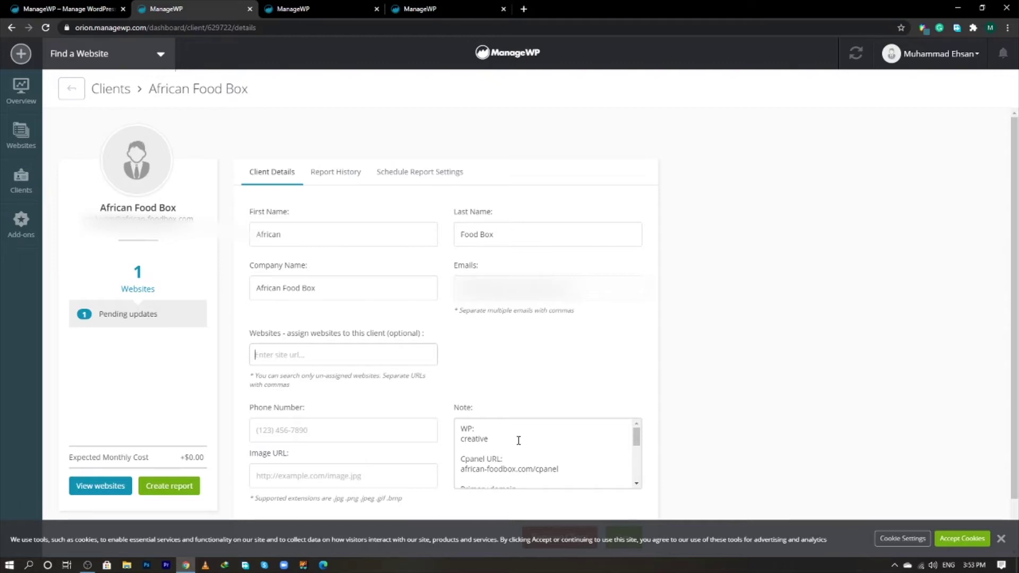
Return to Overview showing 86 plugin, 26 theme, 10 WordPress and 1 translation updates
left_click(21, 96)
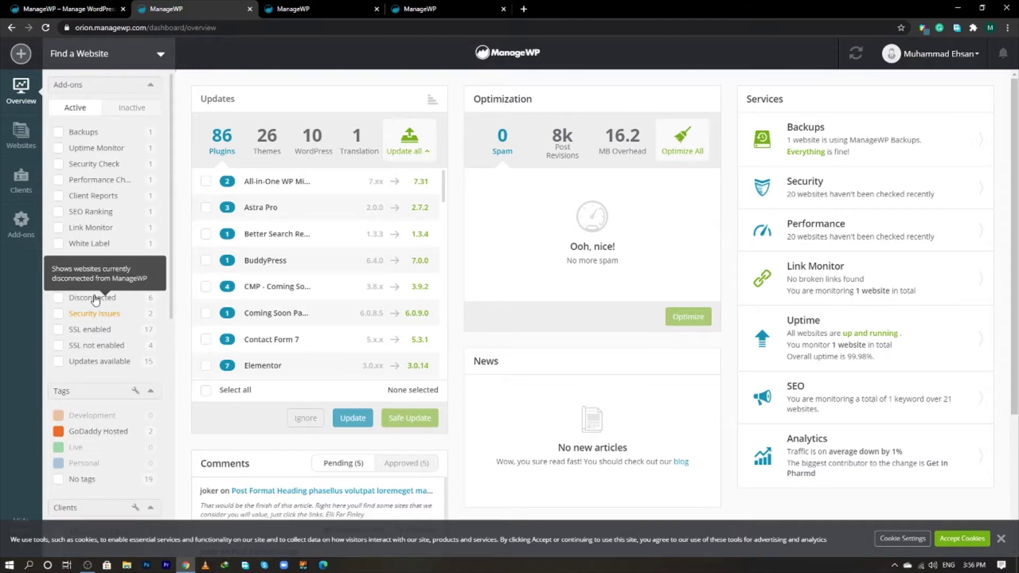
Open african-foodbox.com's WP dashboard from the Websites grid in a new tab, view it, then return
left_click(19, 139)
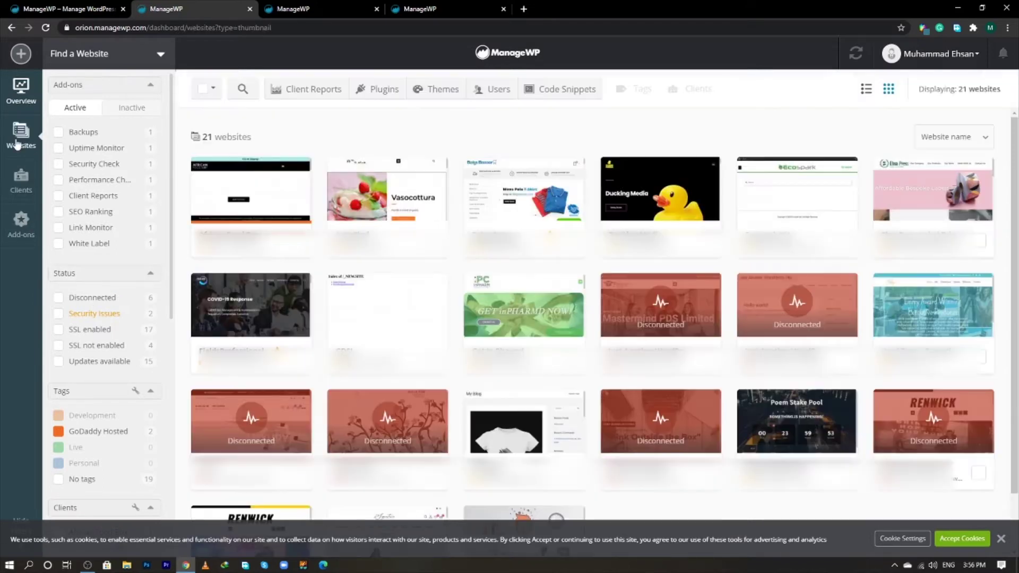
mouse_move(248, 188)
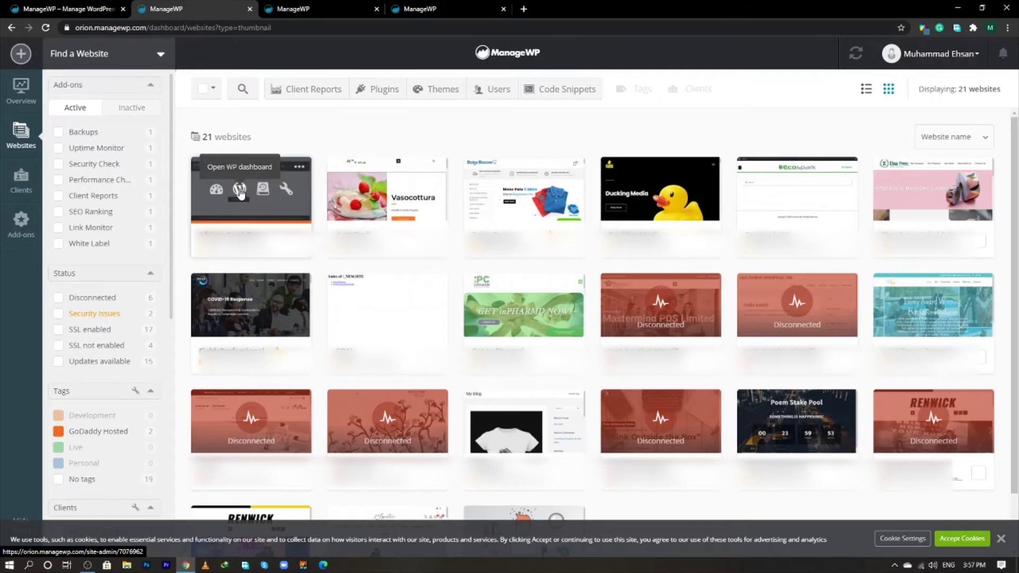
left_click(239, 192, "ctrl")
left_click(308, 4)
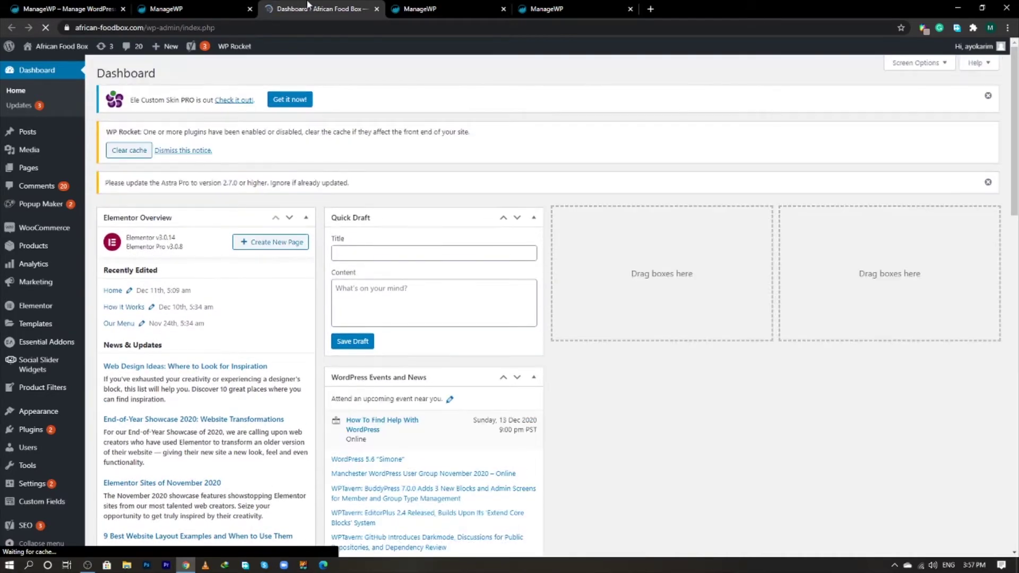
left_click(175, 6)
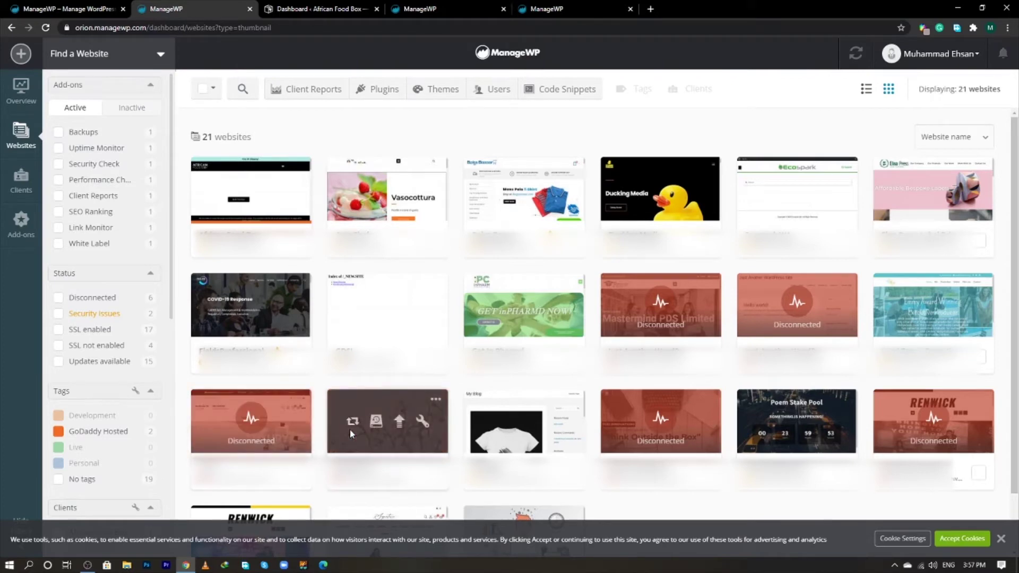
mouse_move(266, 428)
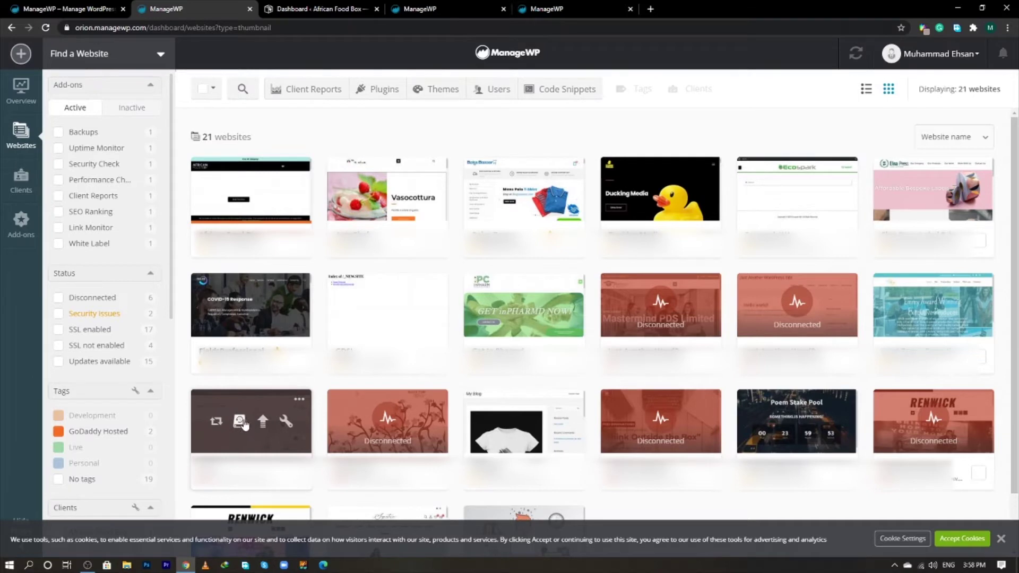
mouse_move(239, 195)
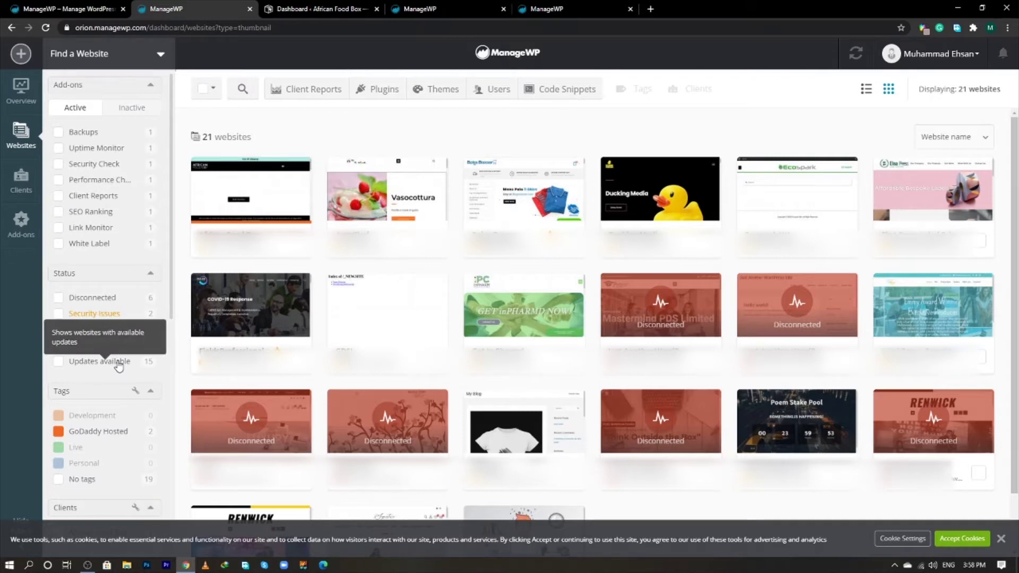
left_click(22, 89)
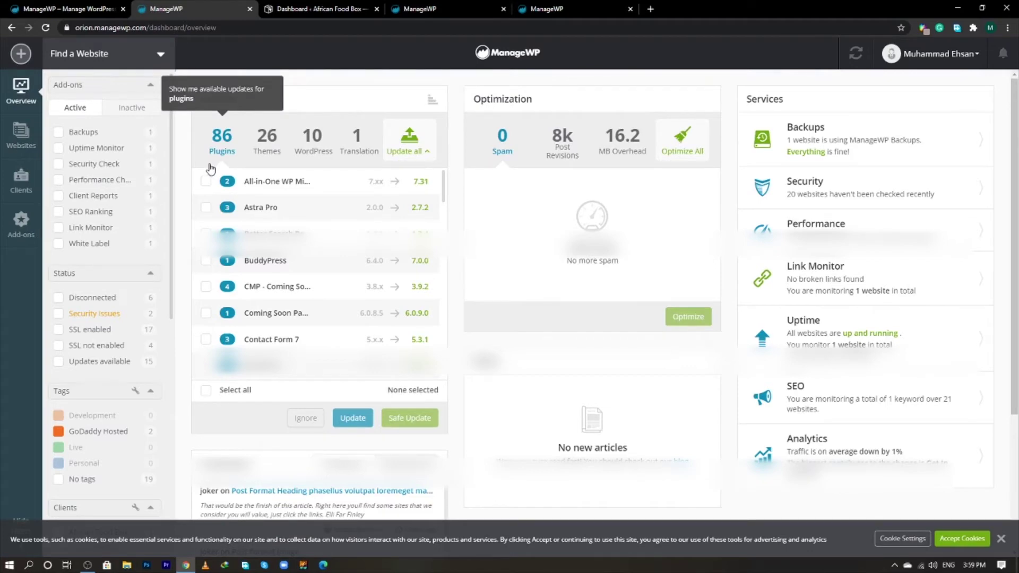
left_click(21, 133)
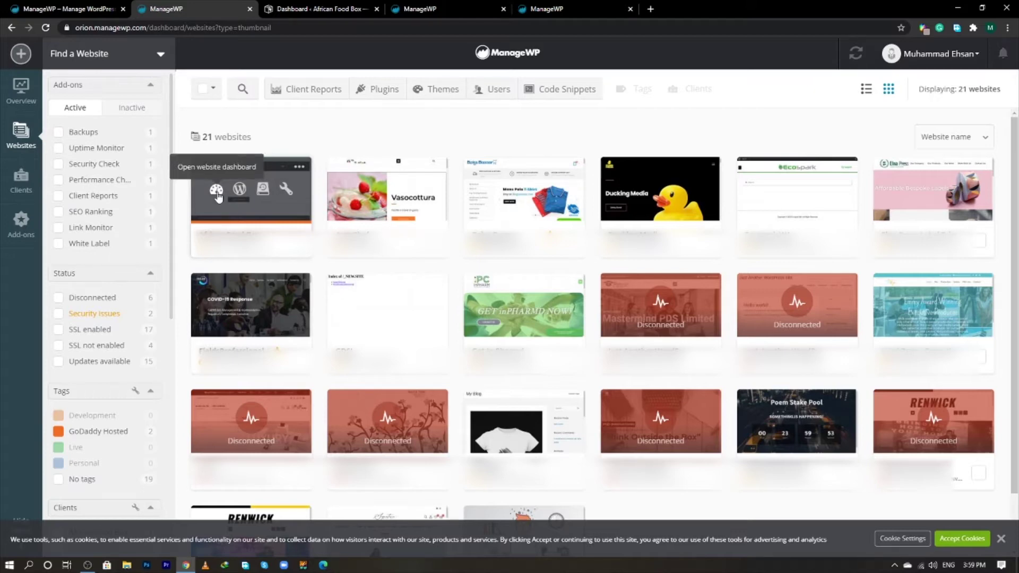
Open the African Food Box dashboard and list its Astra Pro and Themify plugin updates
left_click(217, 194)
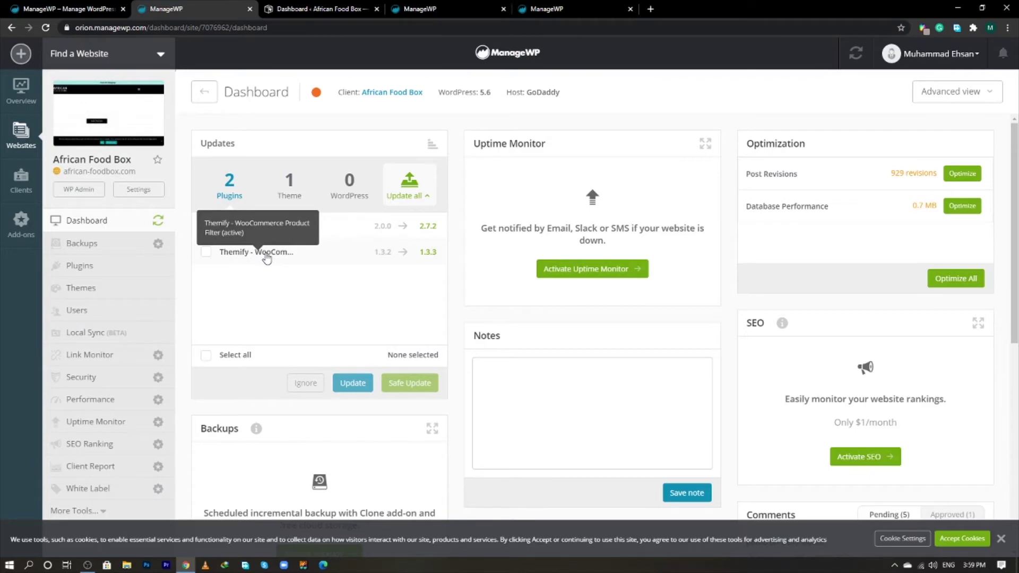
left_click(289, 190)
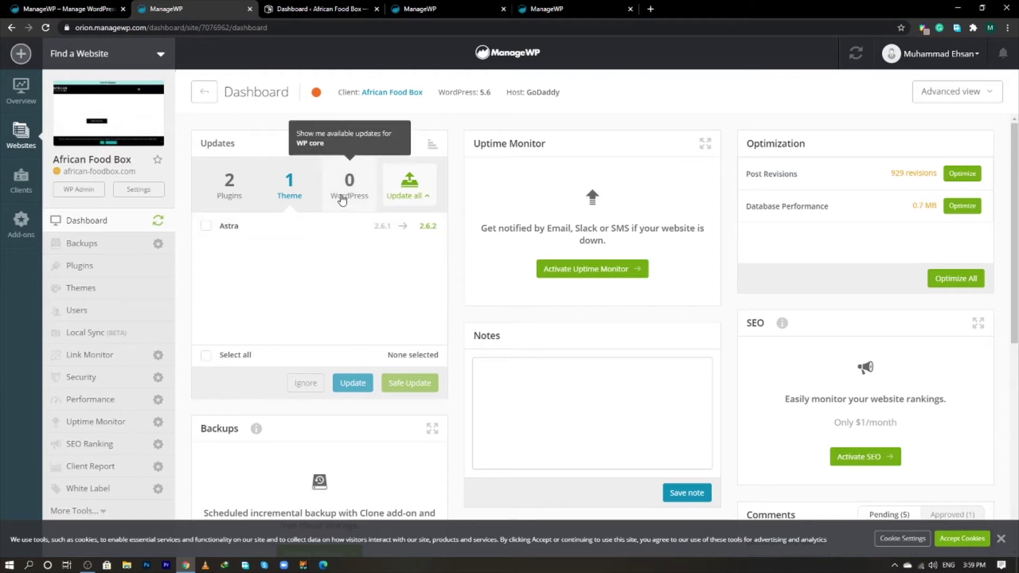
left_click(225, 197)
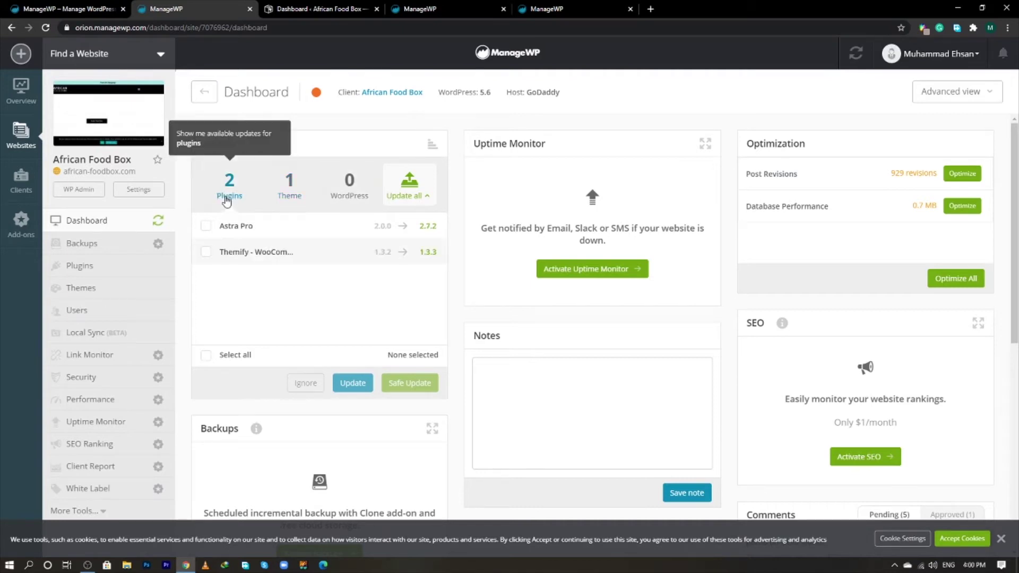
Select all and update both pending plugins, Astra Pro and Themify WooCommerce
left_click(206, 355)
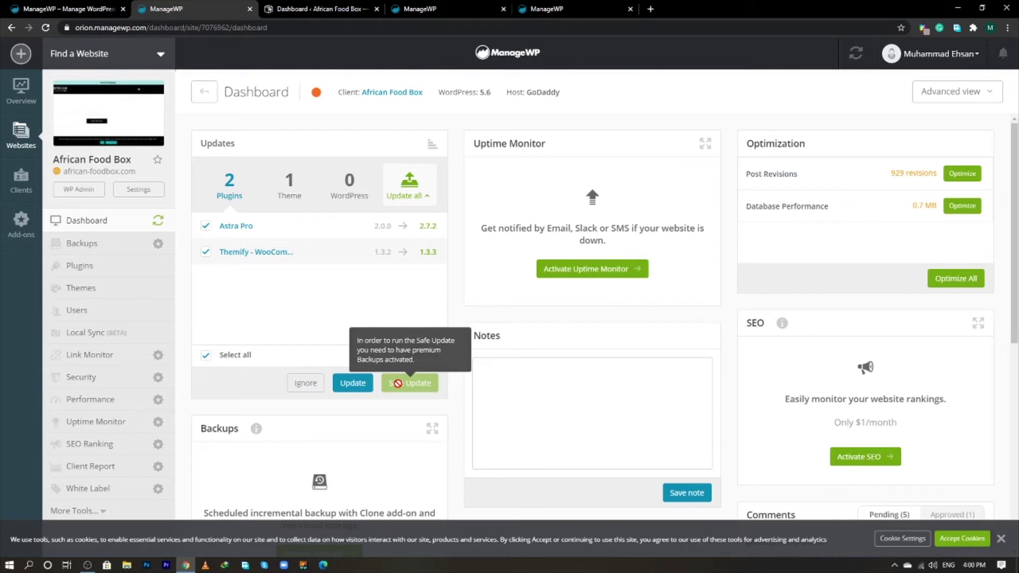
left_click(352, 383)
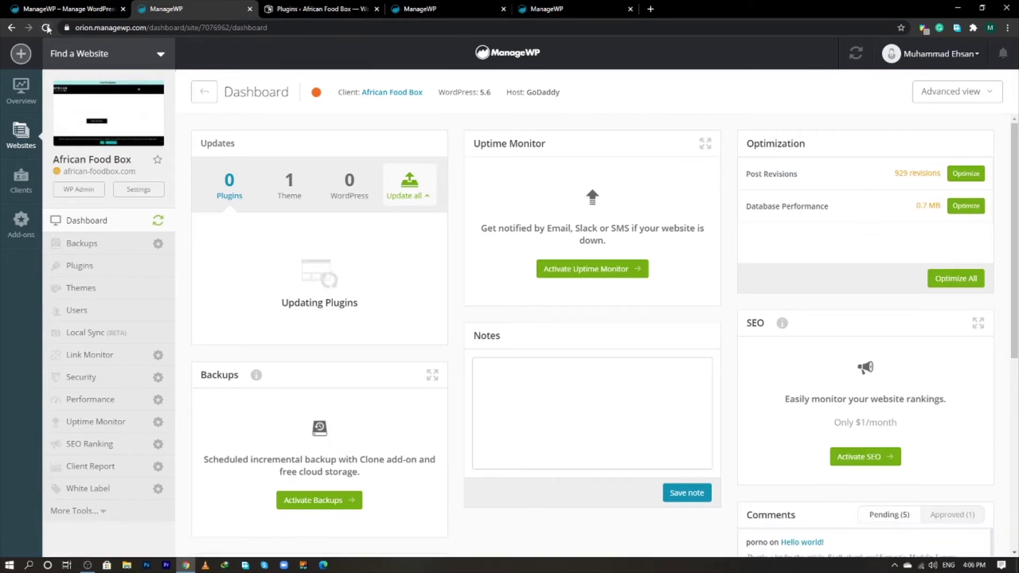
Reload the site dashboard and show its single pending theme update
left_click(46, 28)
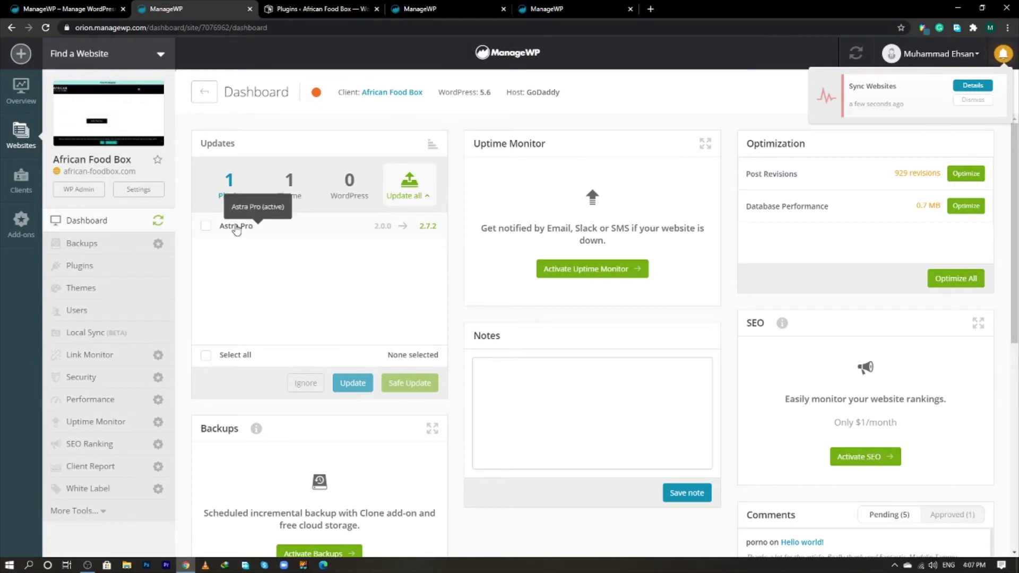
left_click(291, 196)
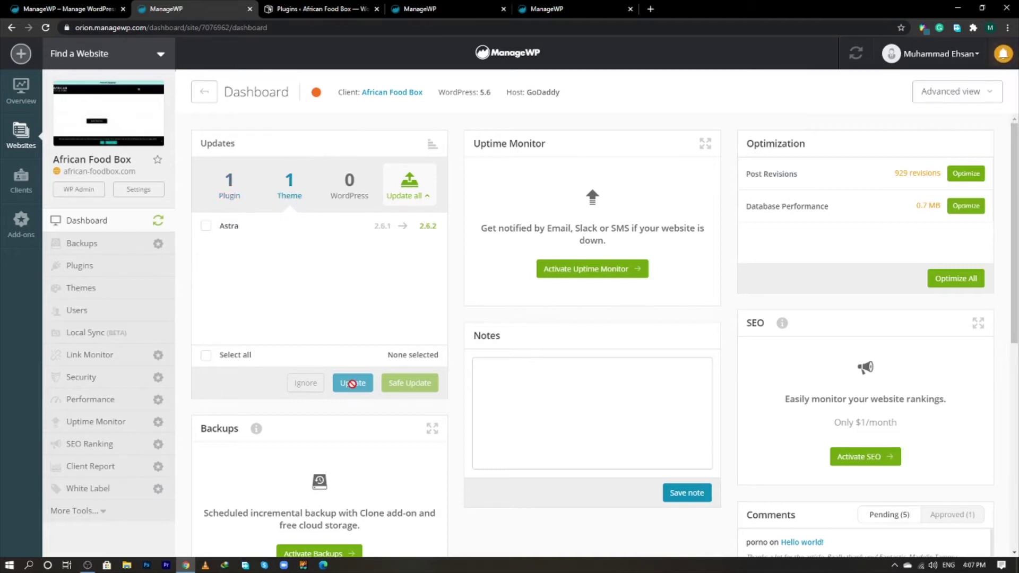
Select and update the Astra theme, then highlight the GoDaddy host name on the Websites page
left_click(206, 356)
left_click(360, 393)
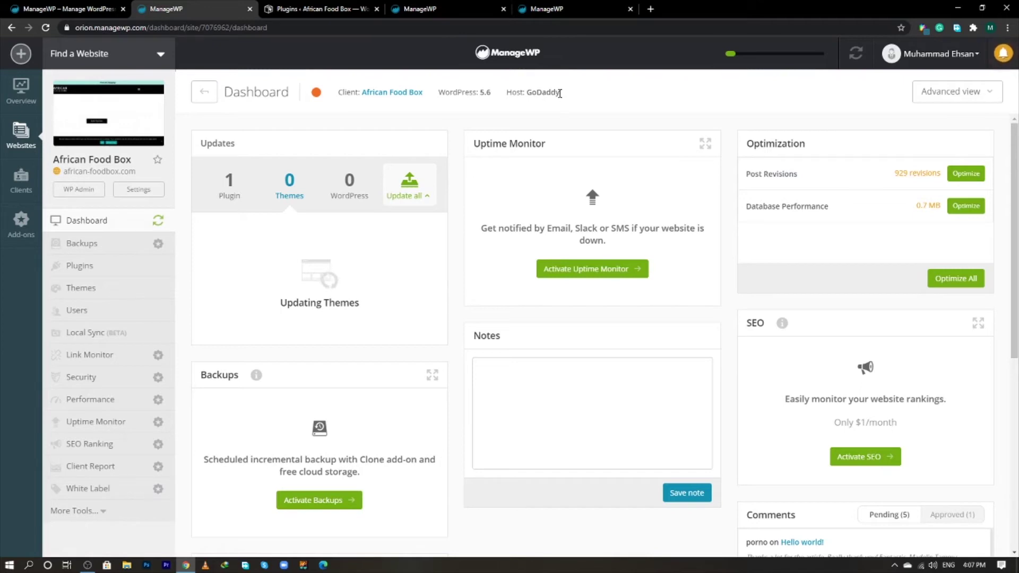
left_click_drag(560, 93, 524, 92)
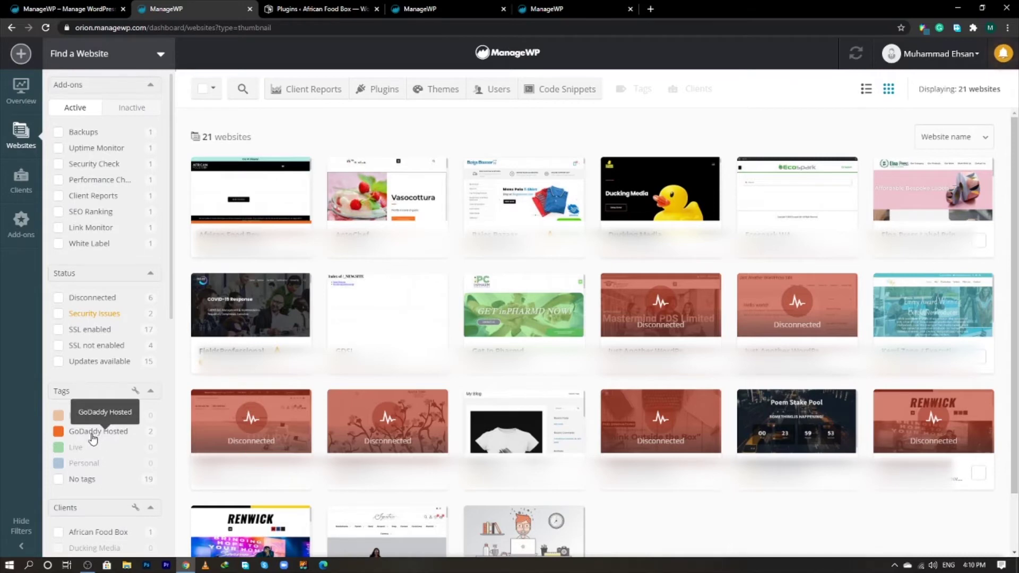
Filter the websites by the GoDaddy Hosted tag, leaving two sites
left_click(59, 432)
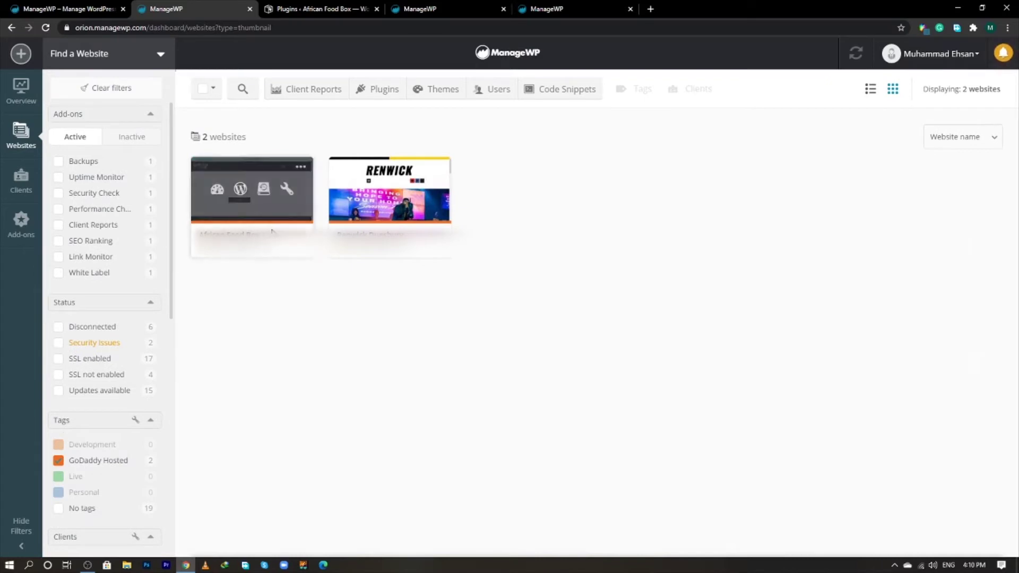
mouse_move(399, 197)
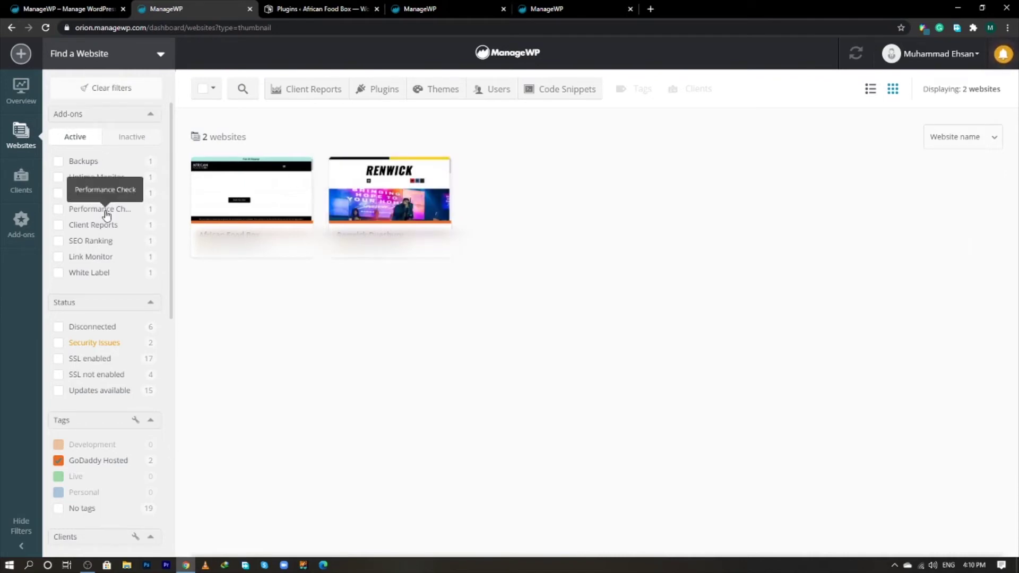
mouse_move(357, 197)
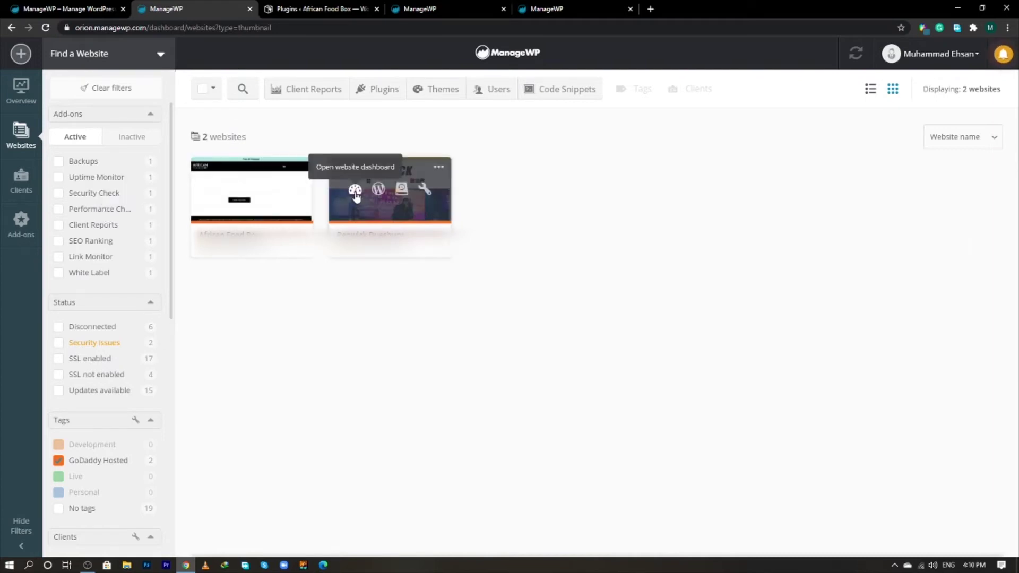
left_click(355, 192)
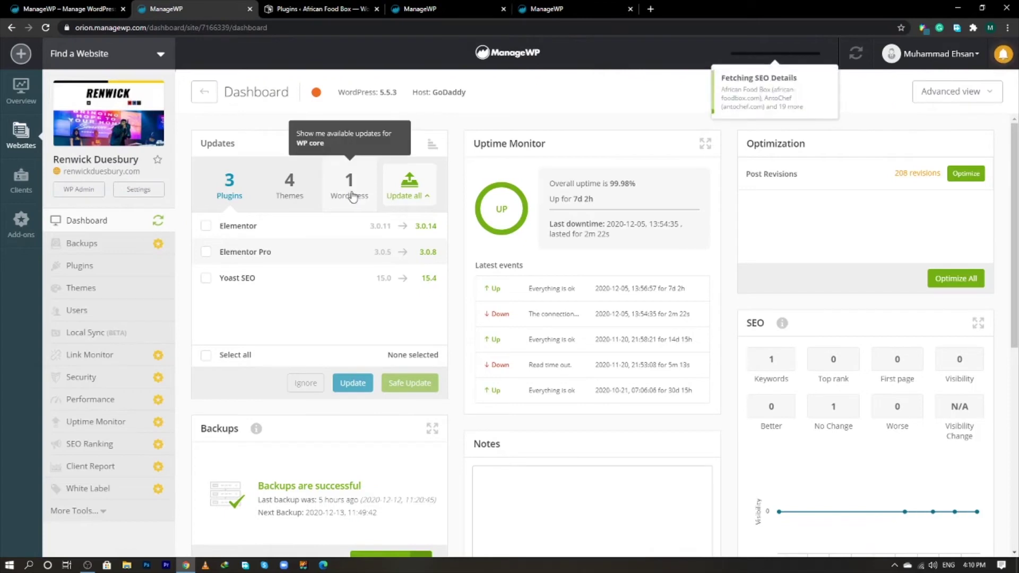
left_click(104, 248)
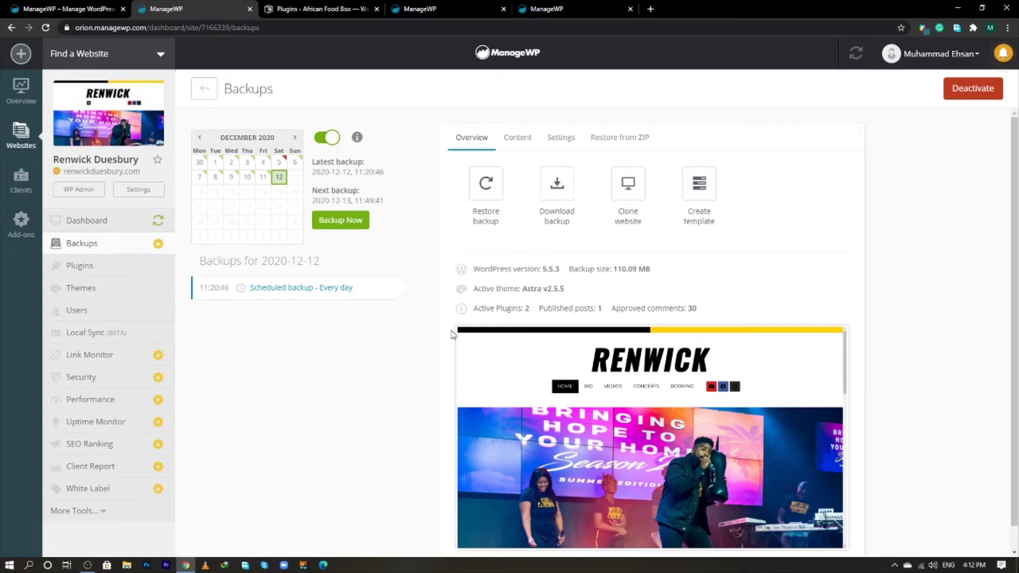
Check the Link Monitor and Security results, ending on Performance Check (3.02 s, PageSpeed D 67%)
left_click(109, 356)
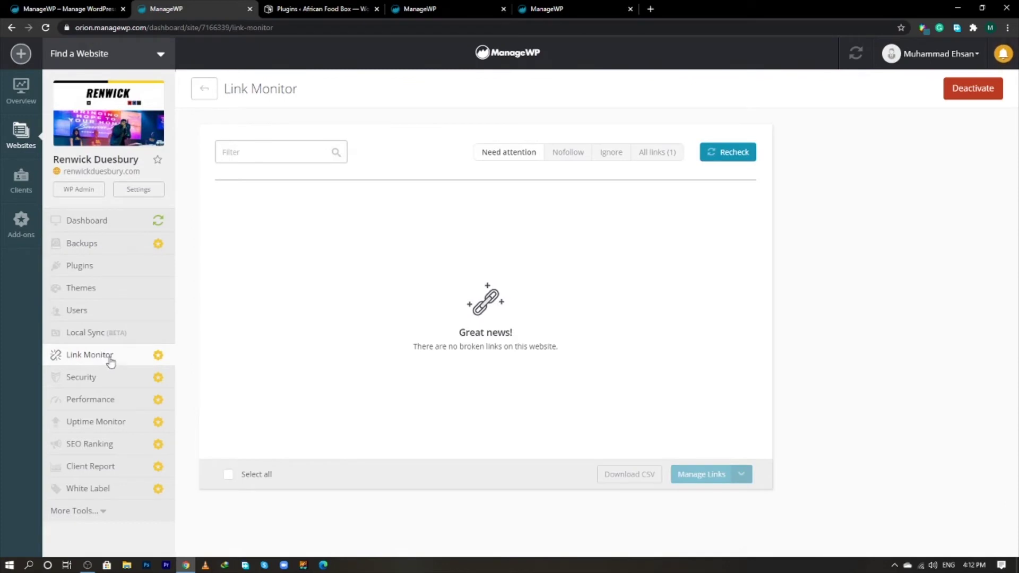
left_click(135, 379)
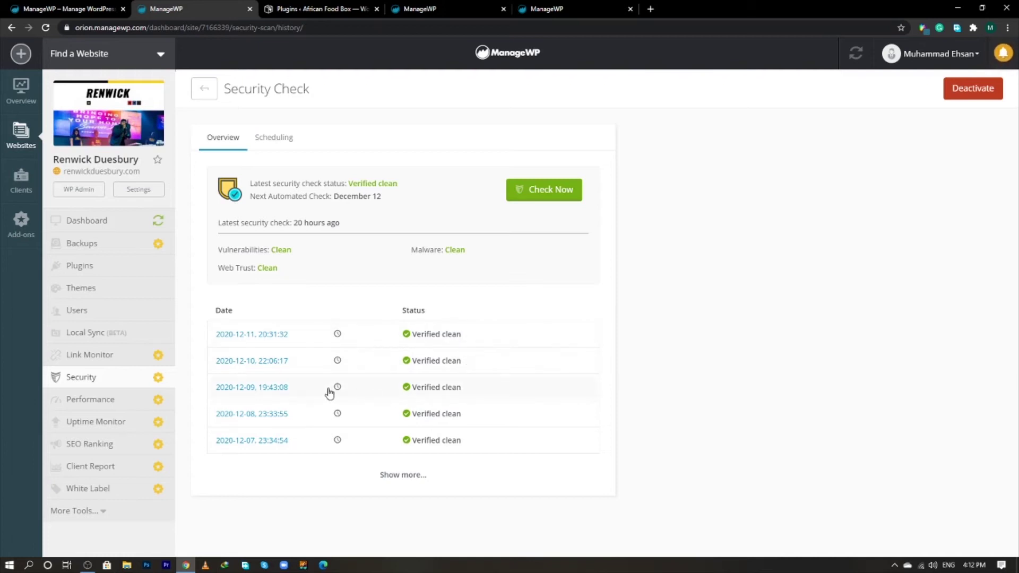
left_click(92, 406)
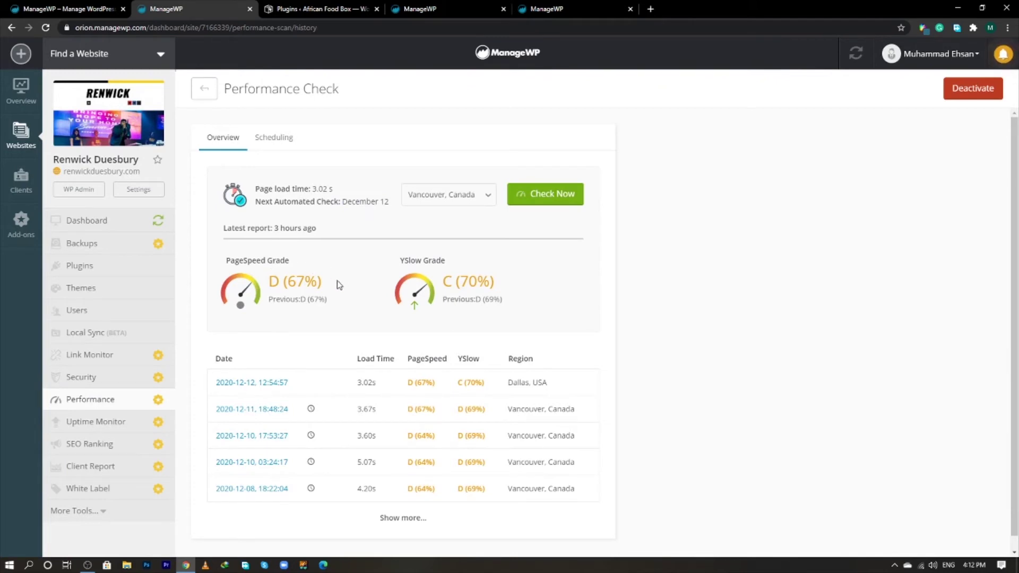
Note the PageSpeed grade D (67%) and the 5m 13s uptime downtime, then open SEO Ranking
left_click_drag(269, 282, 320, 281)
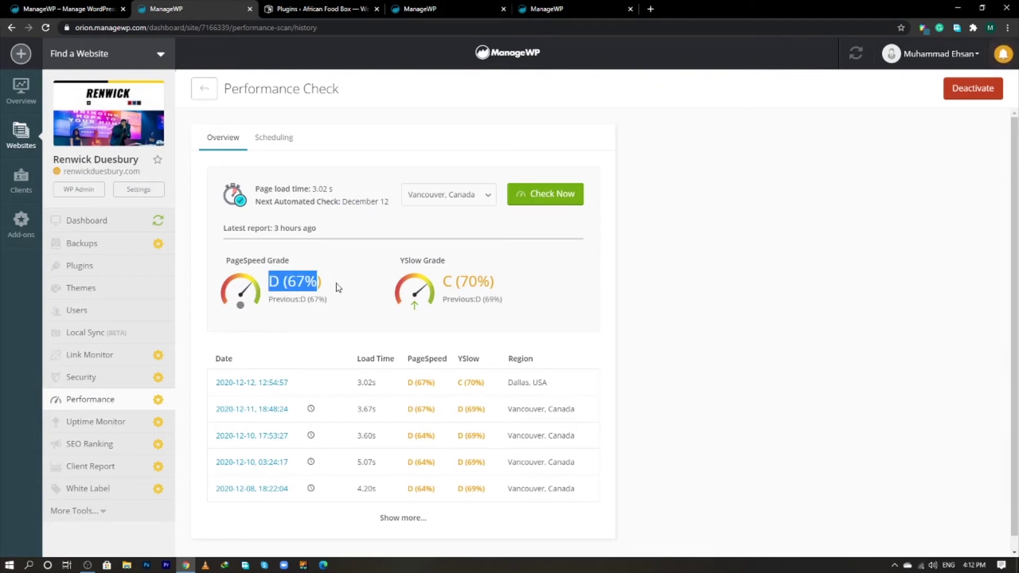
left_click(114, 423)
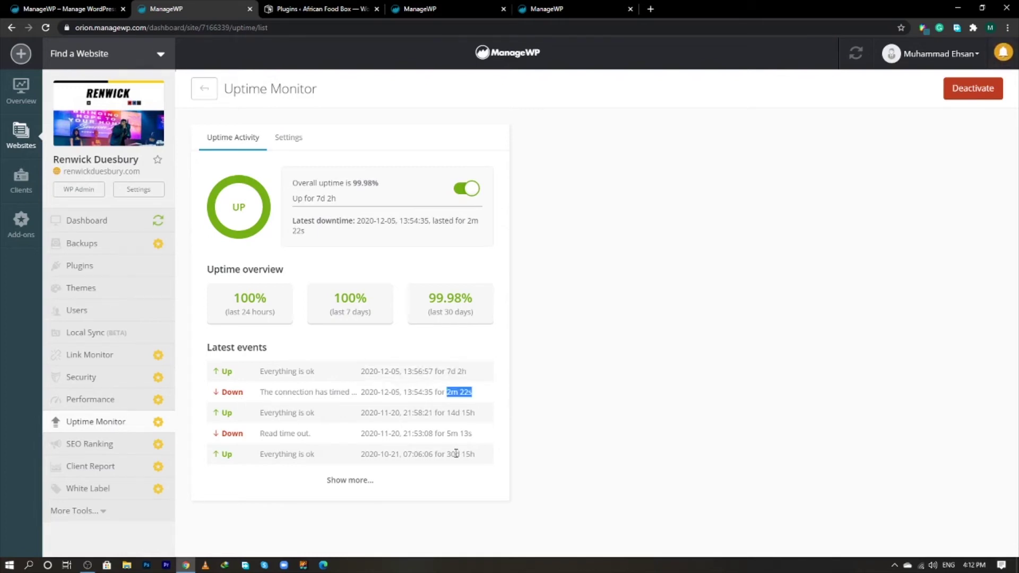
left_click_drag(447, 434, 483, 437)
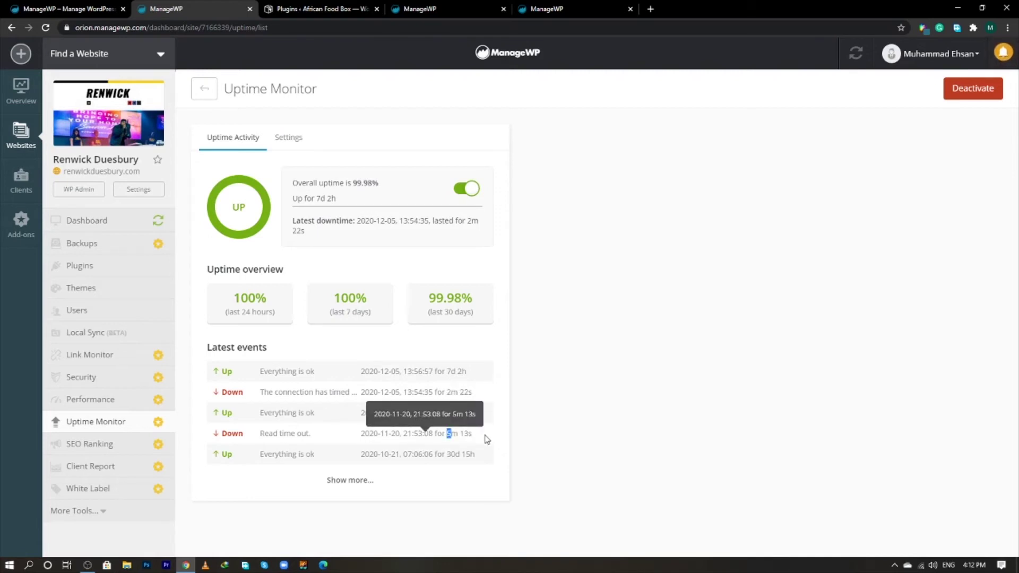
left_click(550, 435)
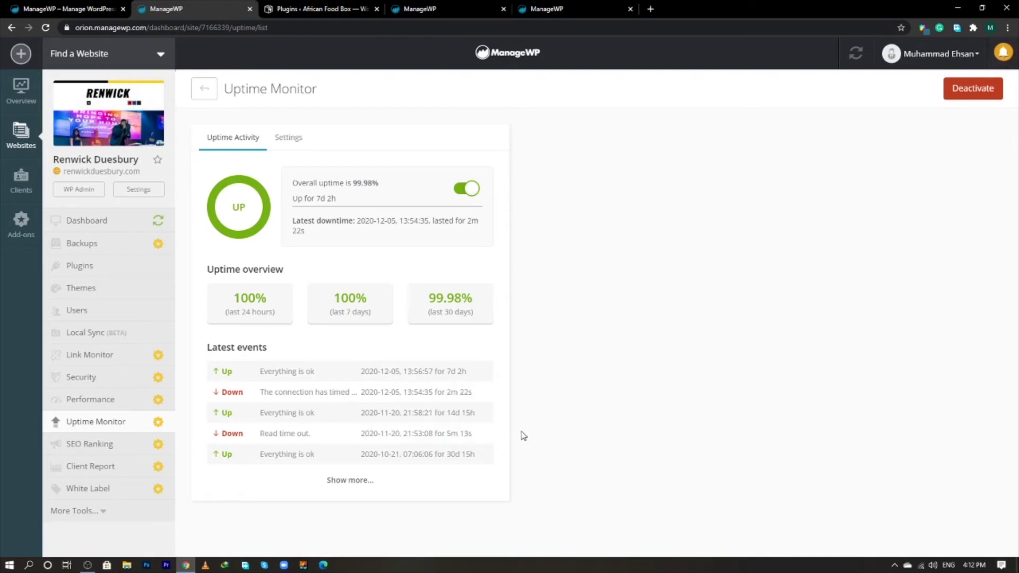
left_click(129, 444)
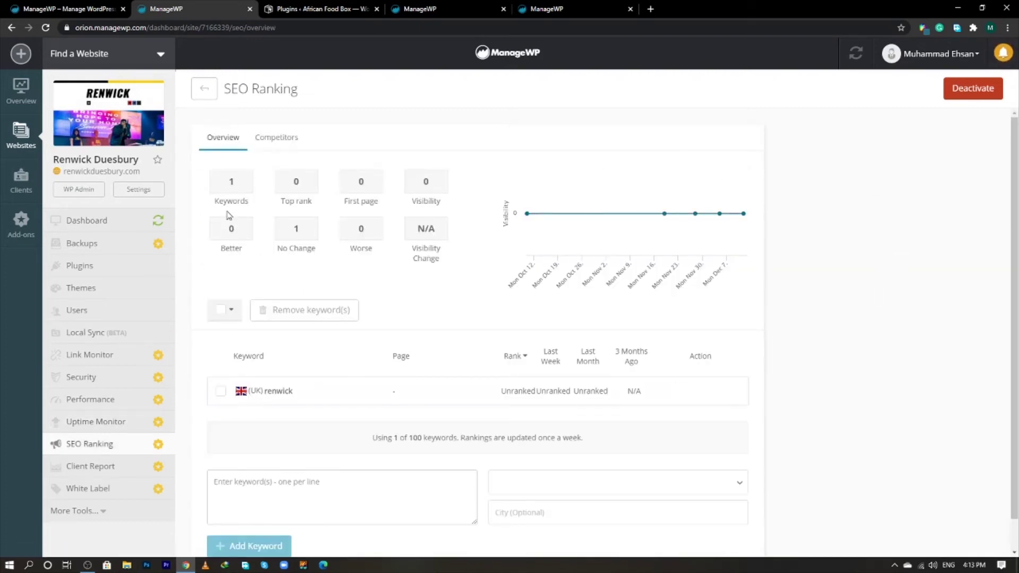
Look over the SEO Ranking keyword table for 'renwick', then go to the Client Report page
mouse_move(232, 184)
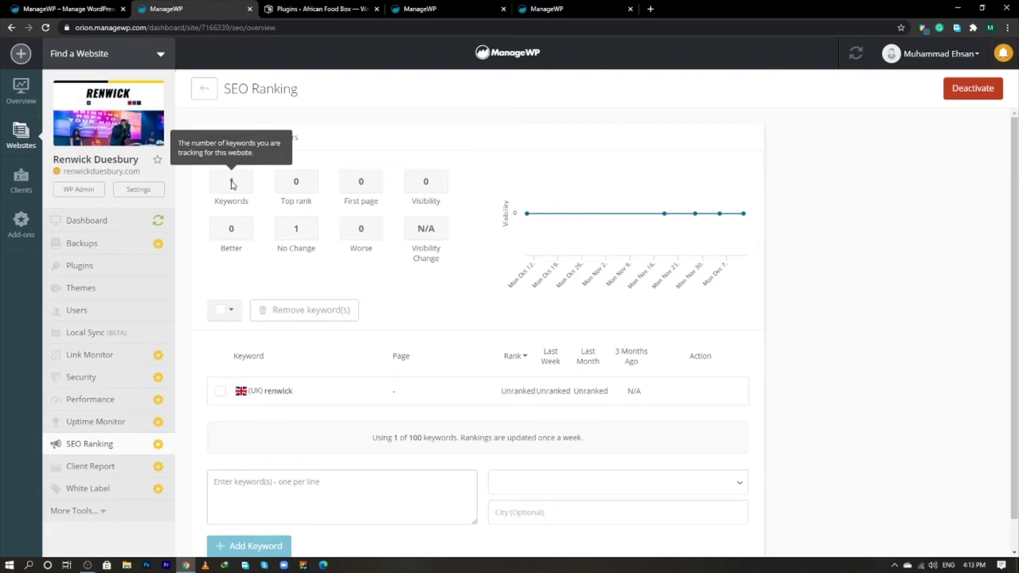
mouse_move(294, 182)
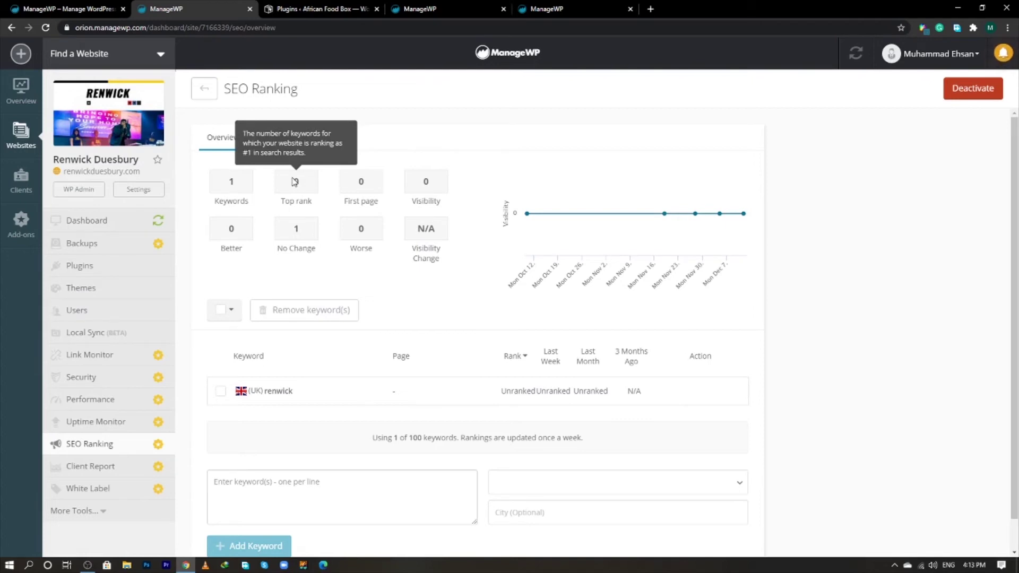
mouse_move(365, 183)
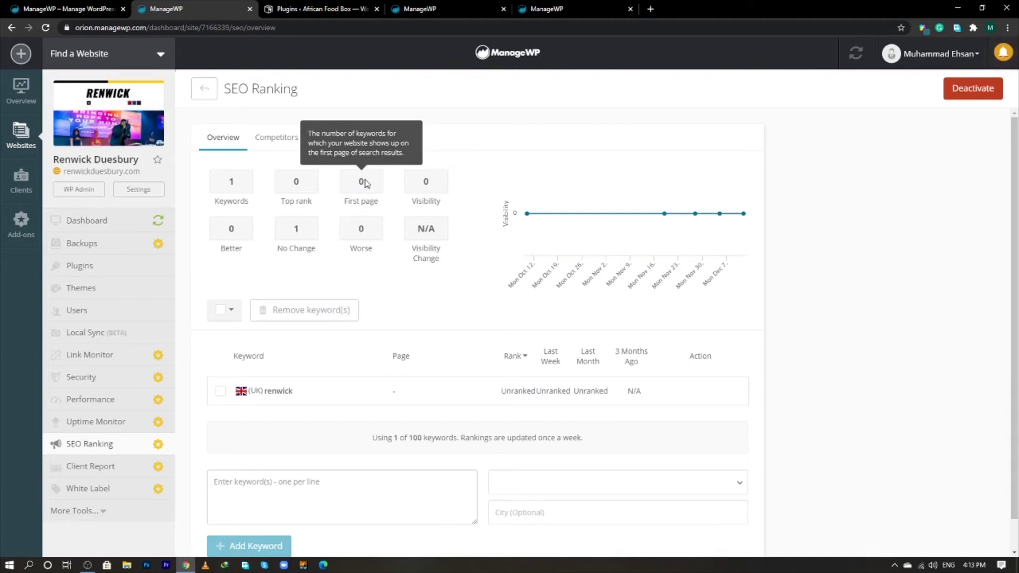
mouse_move(423, 185)
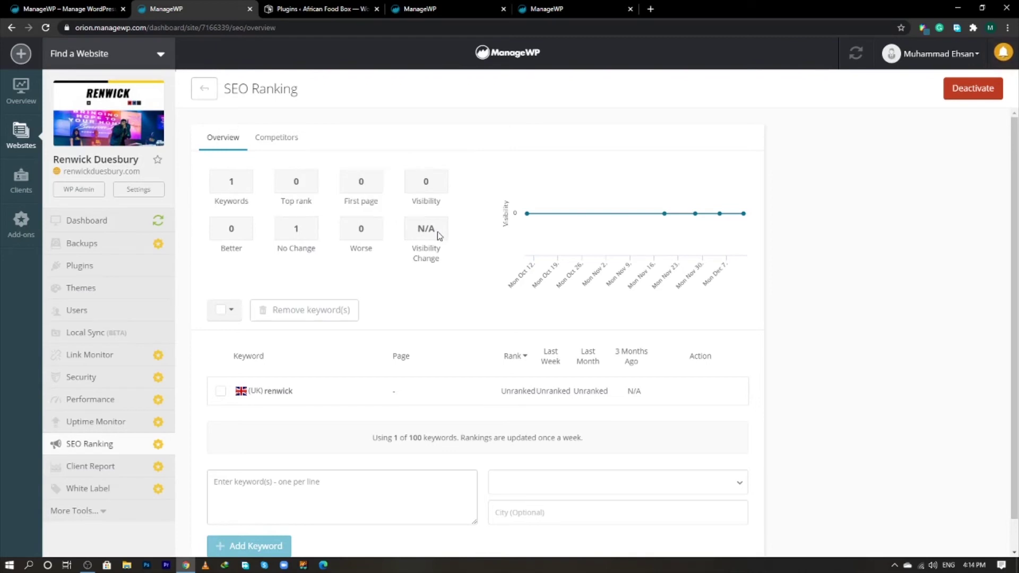
mouse_move(438, 236)
scroll(297, 402, "down", 1)
left_click(251, 473)
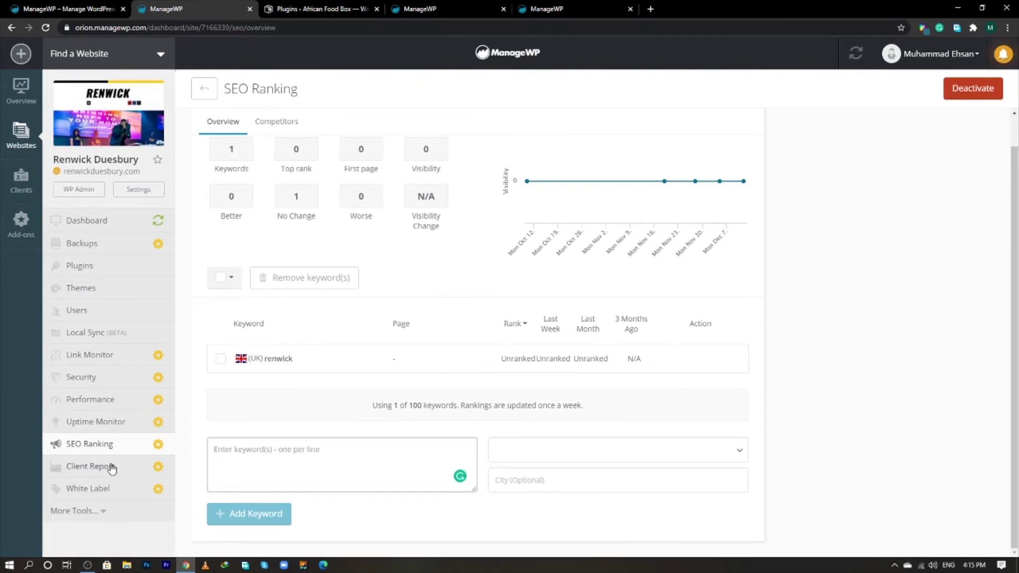
left_click(111, 467)
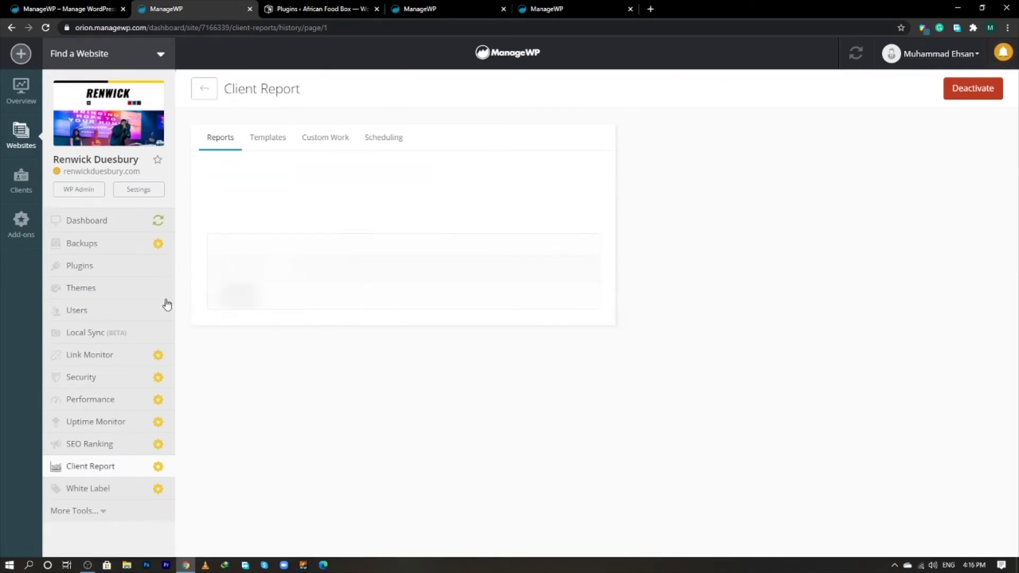
Start a new client report with the default template, date format and sections, then continue to Customize
left_click(222, 178)
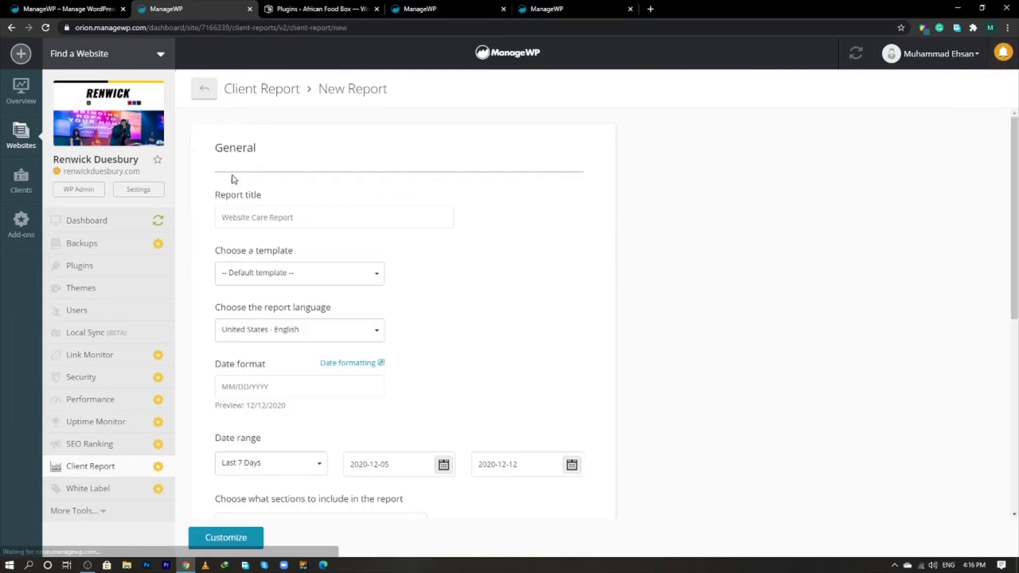
left_click(284, 277)
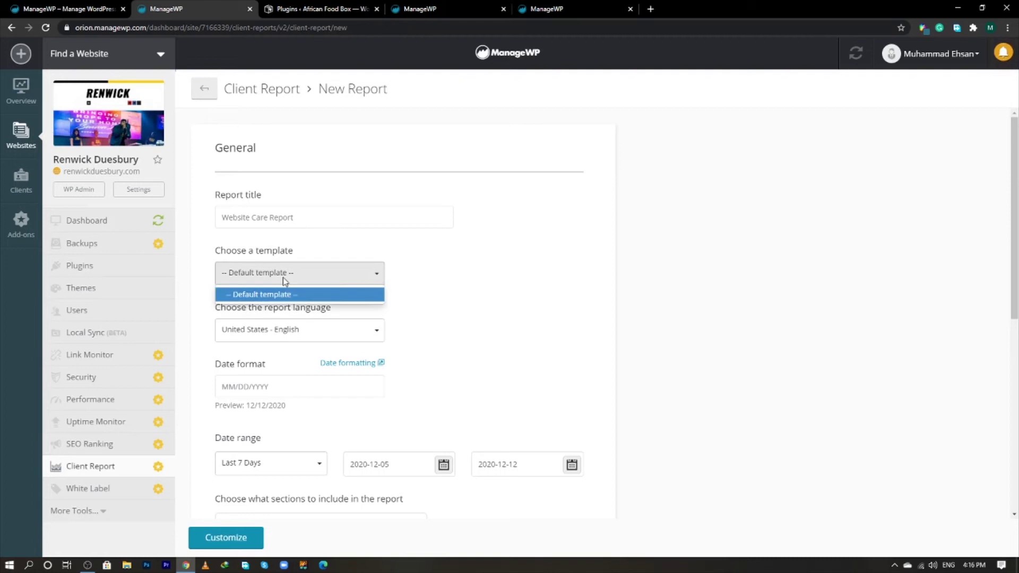
left_click(284, 277)
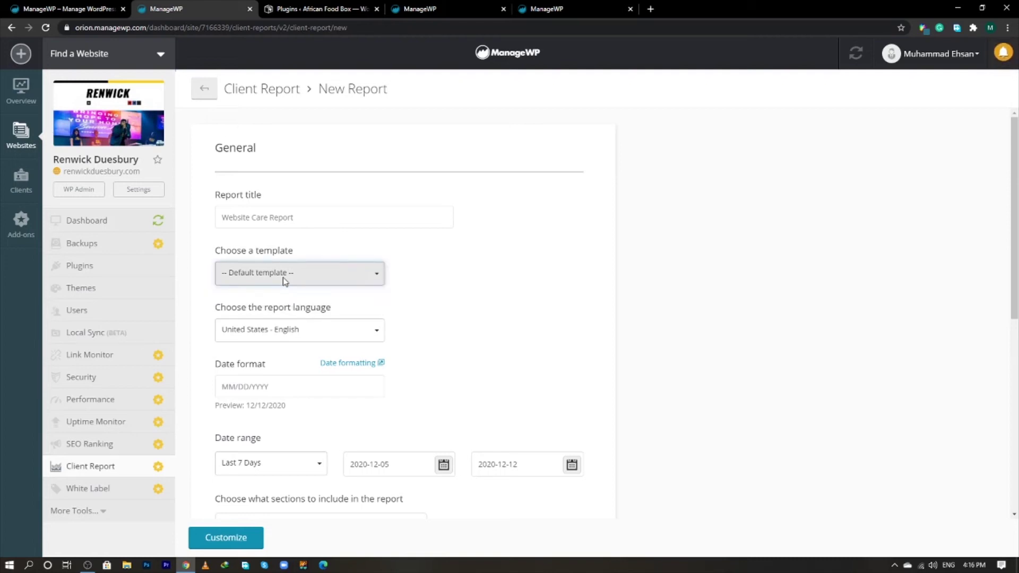
scroll(283, 278, "down", 2)
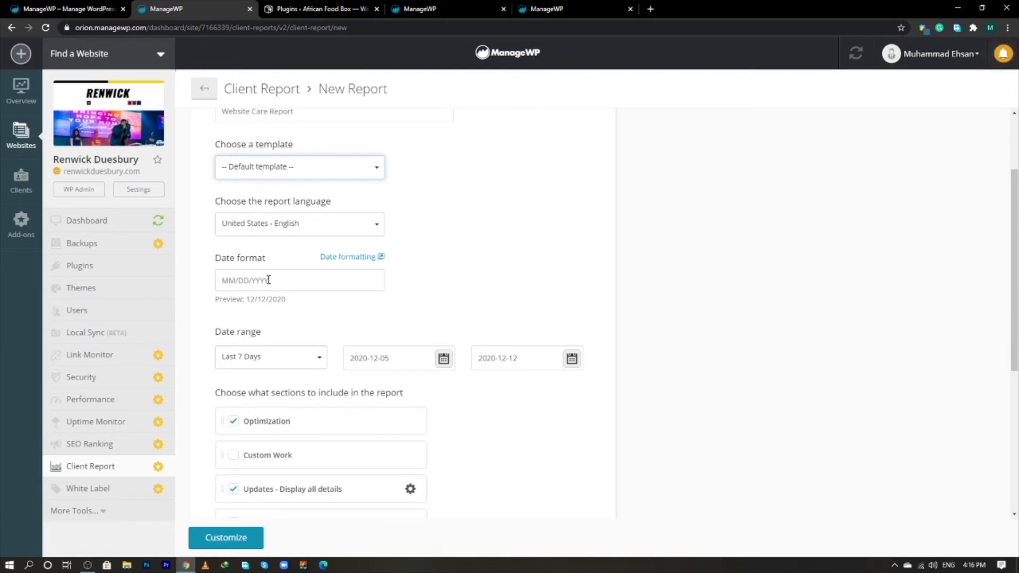
left_click(269, 280)
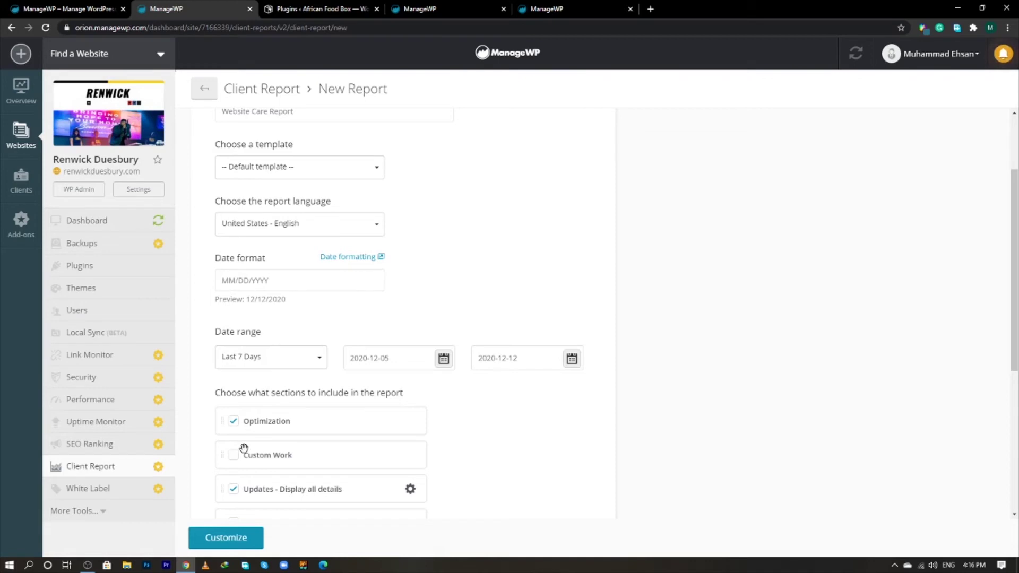
scroll(244, 448, "down", 3)
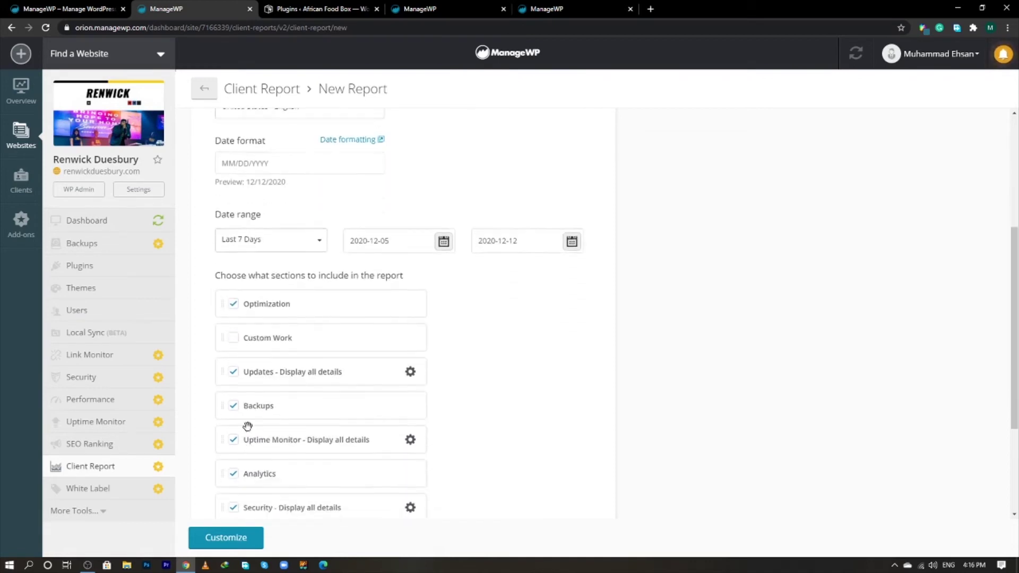
scroll(247, 426, "down", 1)
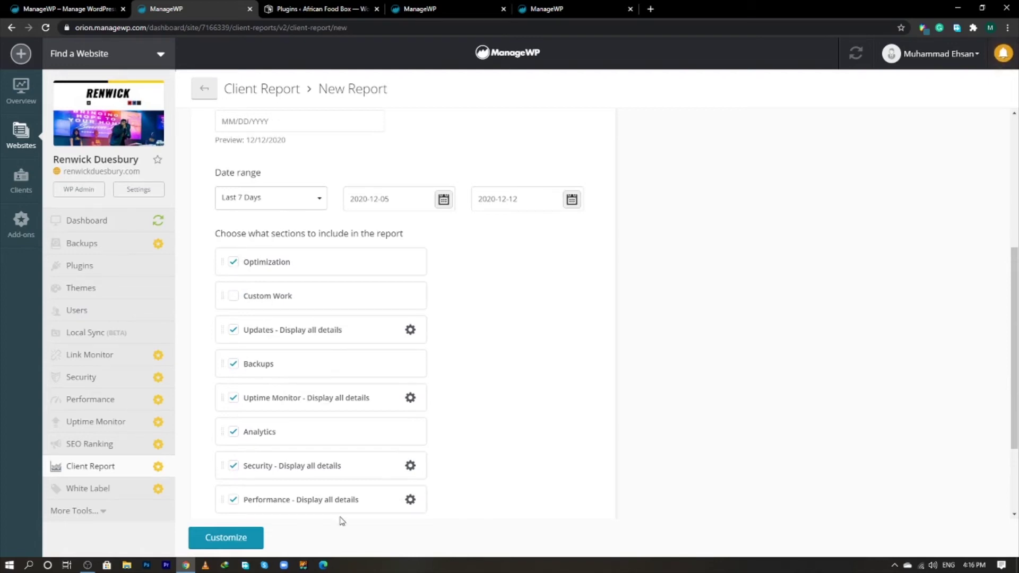
scroll(318, 463, "down", 2)
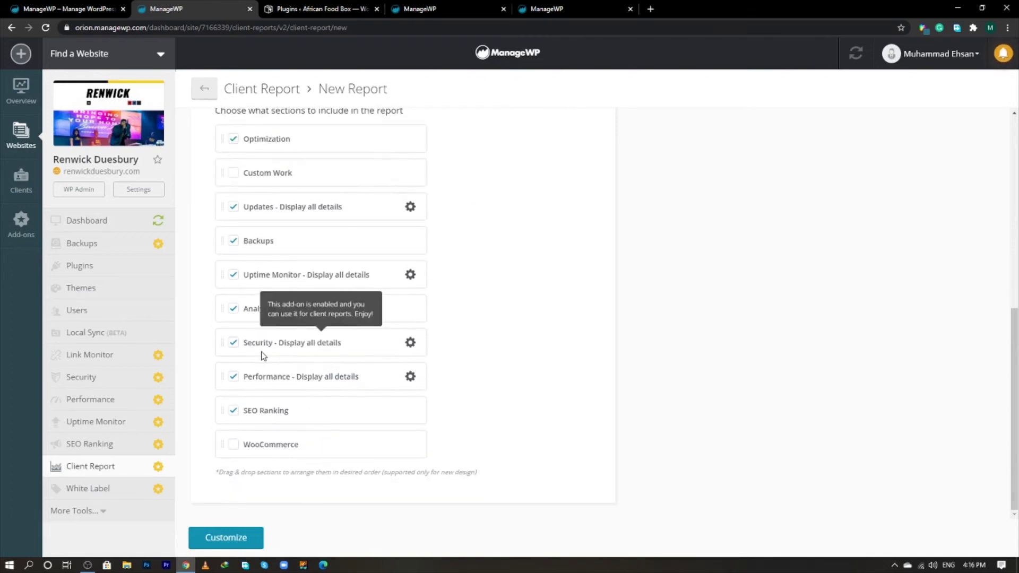
scroll(263, 356, "up", 6)
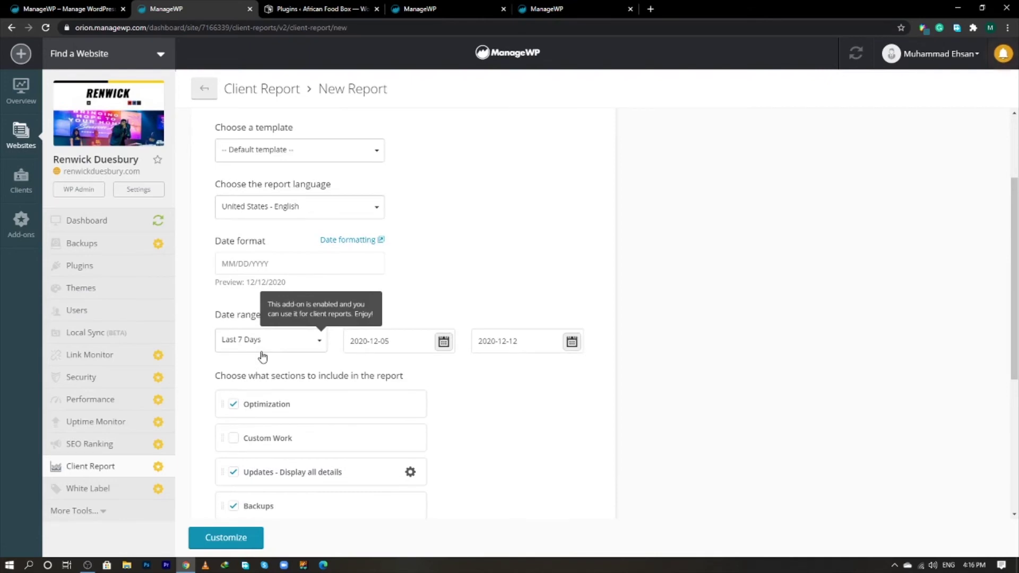
left_click(212, 539)
Choose the Custom image front page for the report
left_click(277, 226)
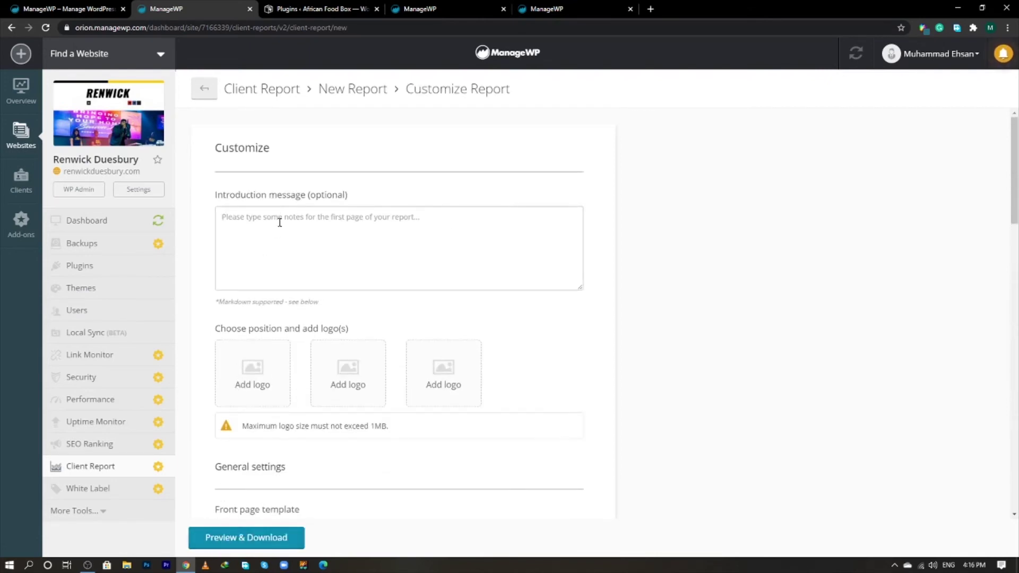
left_click(261, 387)
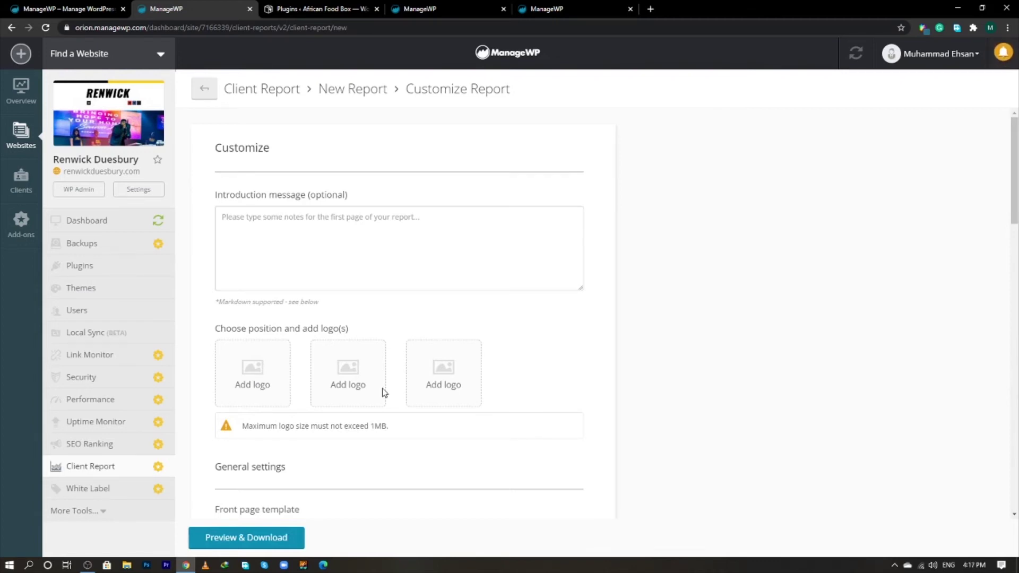
scroll(306, 378, "down", 1)
scroll(306, 377, "down", 2)
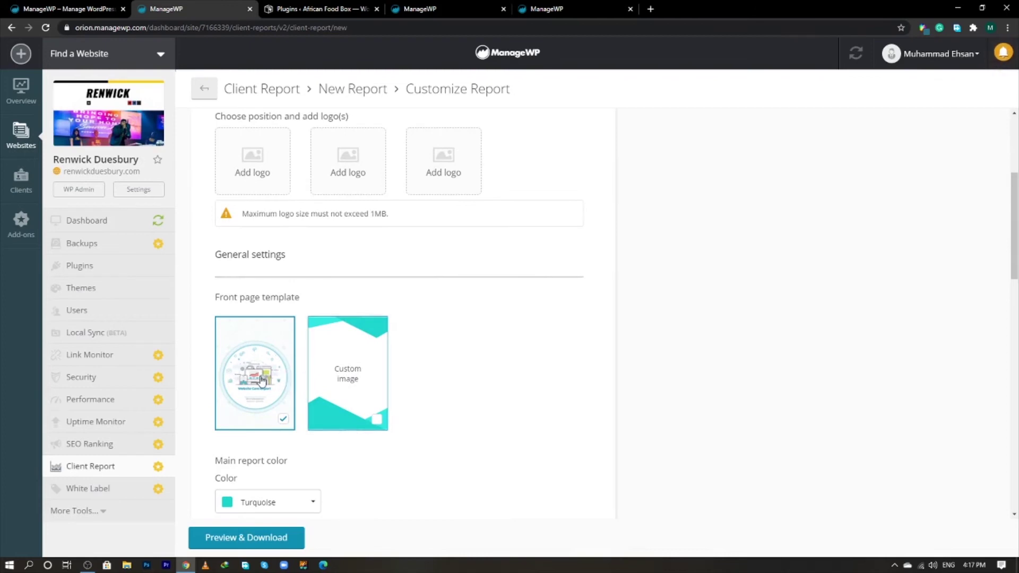
left_click(349, 385)
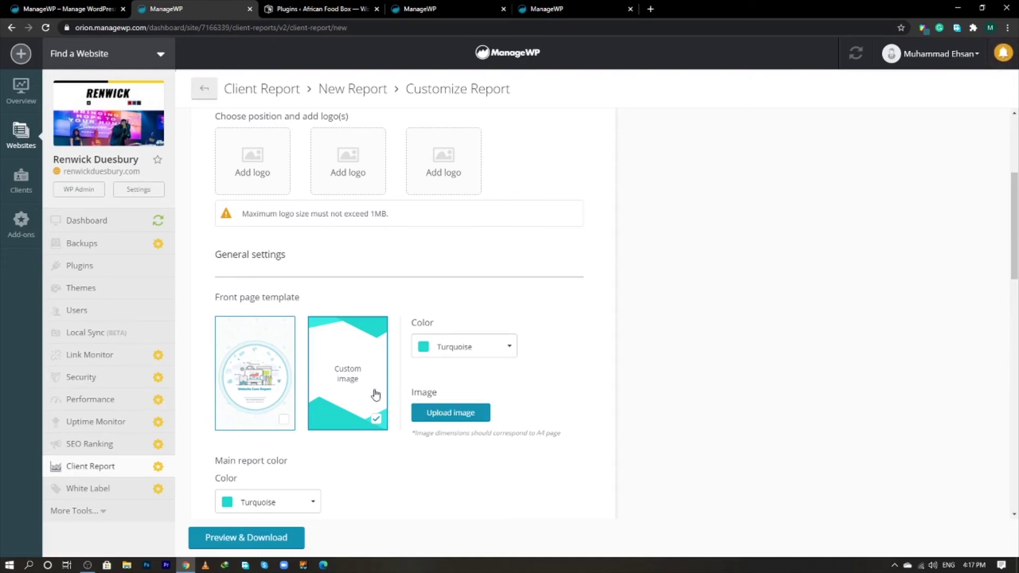
Set the main report colour to Aquamarine and the front page colour to Deep Ocean
scroll(371, 394, "down", 3)
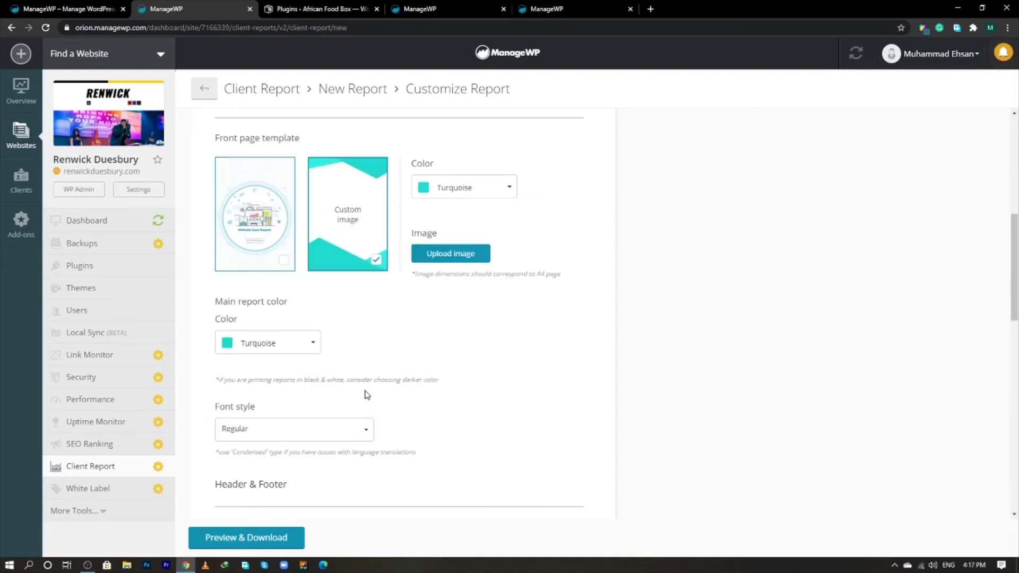
left_click(231, 346)
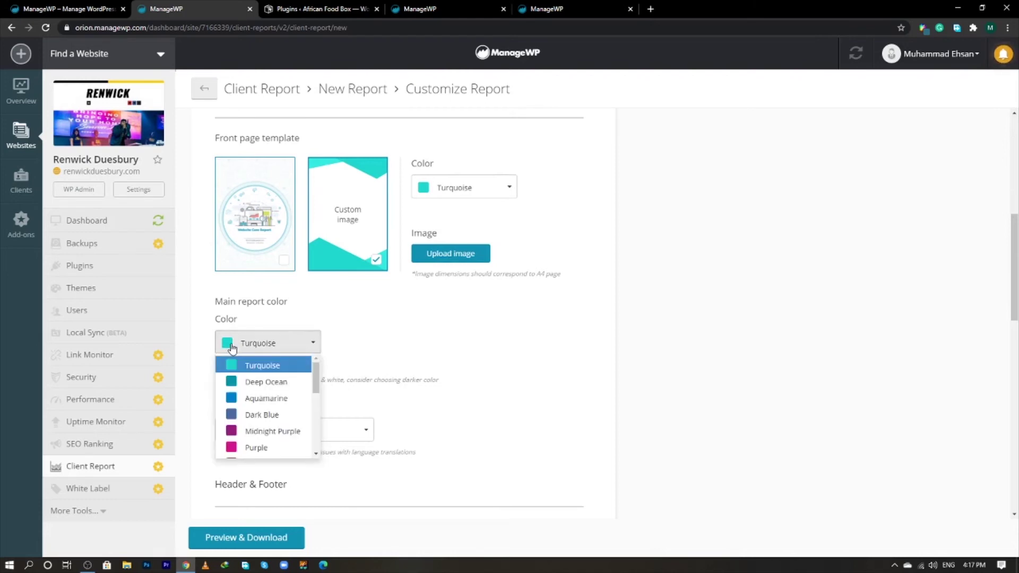
left_click(232, 398)
left_click(397, 343)
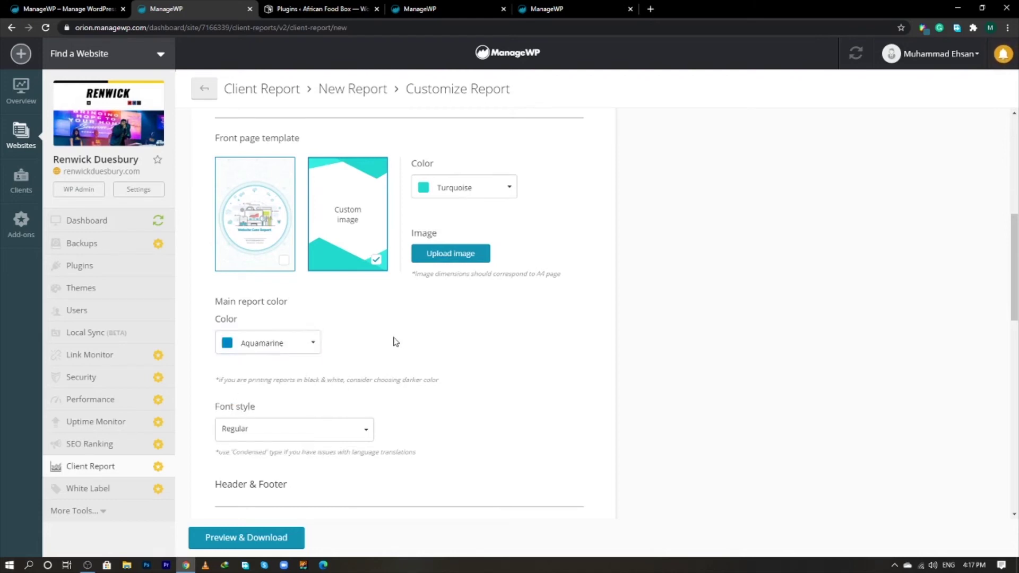
left_click(415, 195)
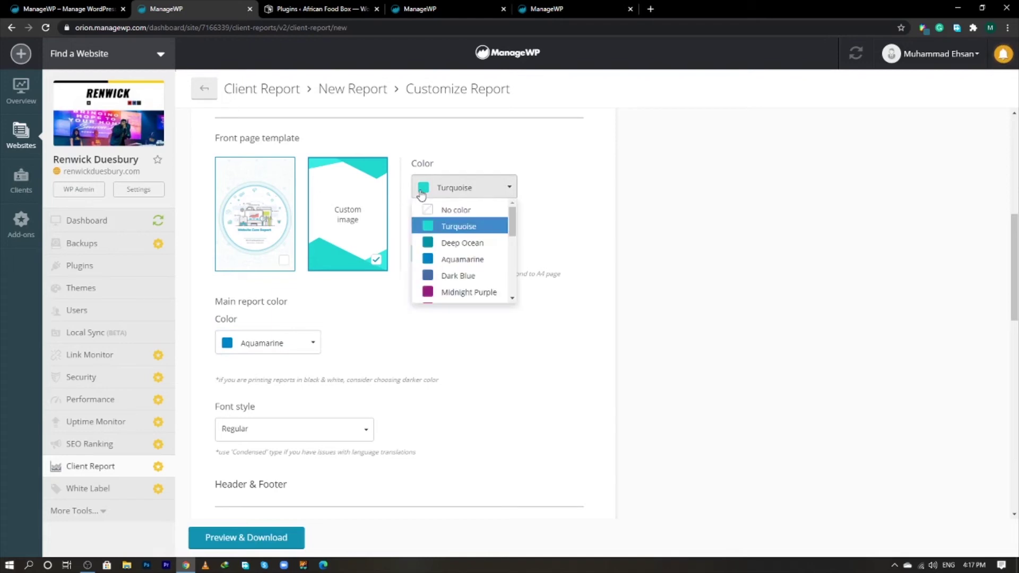
left_click(430, 243)
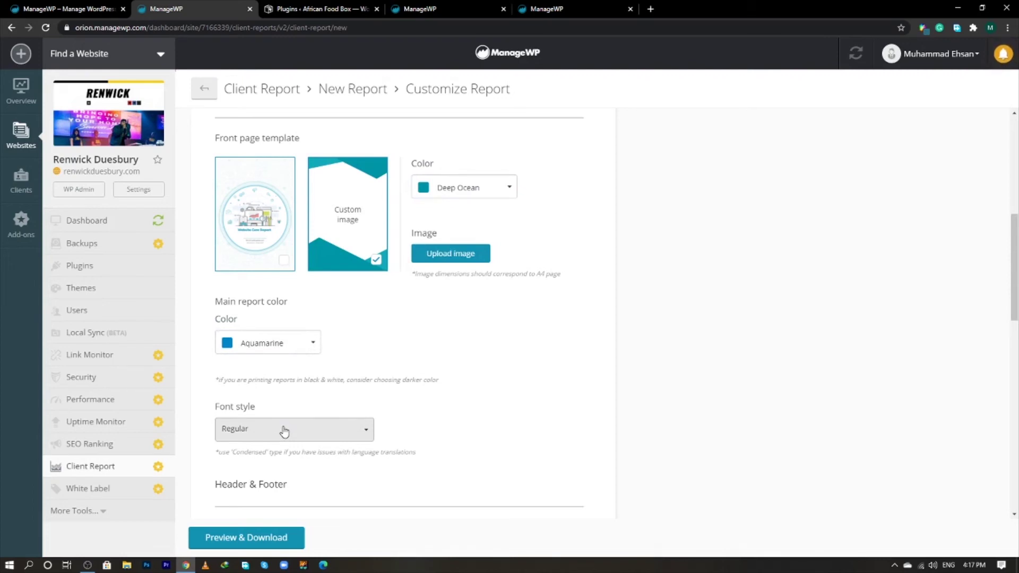
Inspect the website name placeholder in the report header preview
scroll(284, 432, "down", 10)
triple_click(234, 221)
triple_click(243, 223)
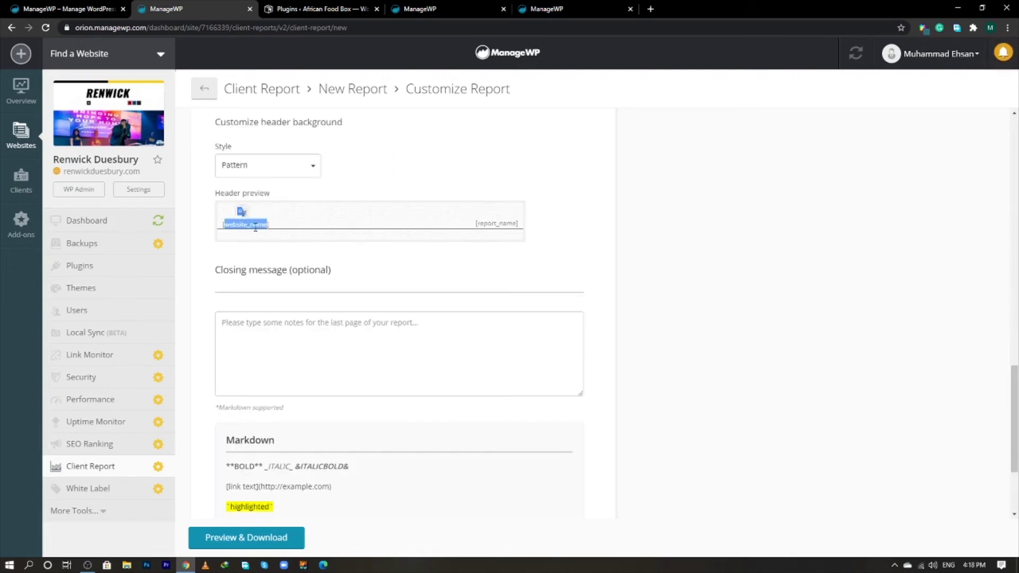
left_click(267, 226)
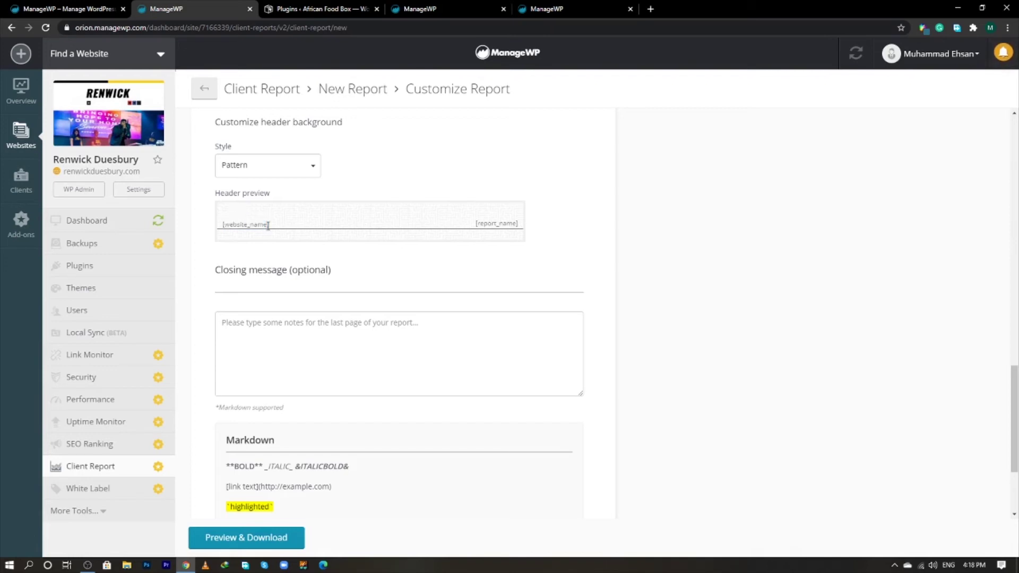
left_click_drag(268, 226, 223, 224)
Review the closing message box, then return to the client report history list
scroll(239, 361, "up", 1)
left_click(239, 361)
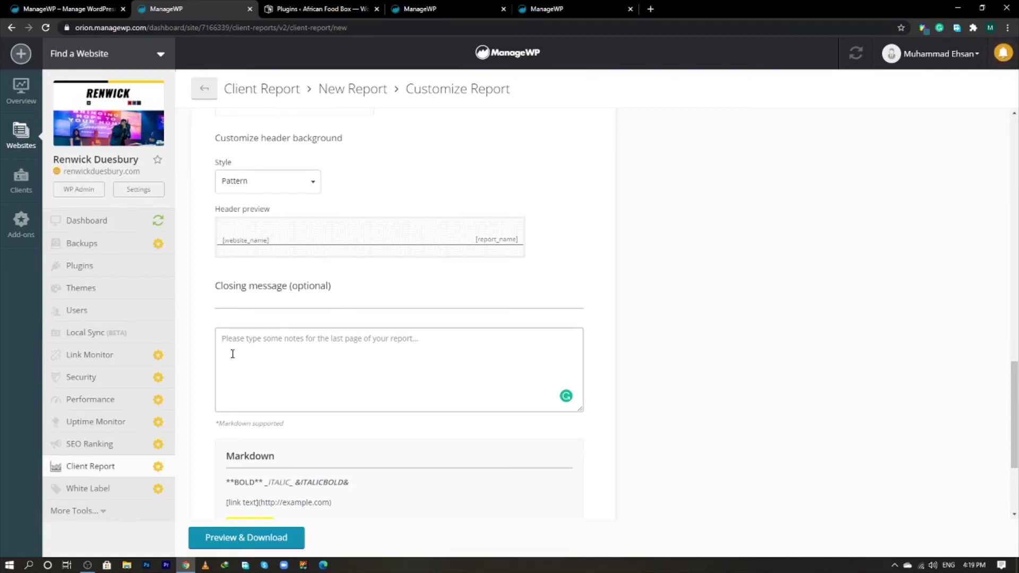
scroll(232, 354, "down", 3)
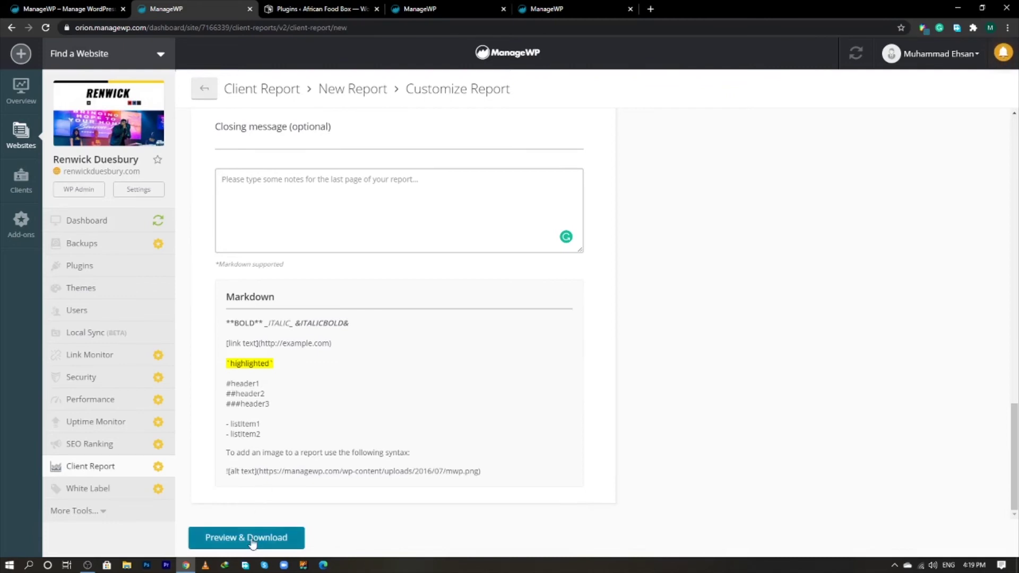
scroll(343, 374, "up", 3)
scroll(341, 370, "up", 15)
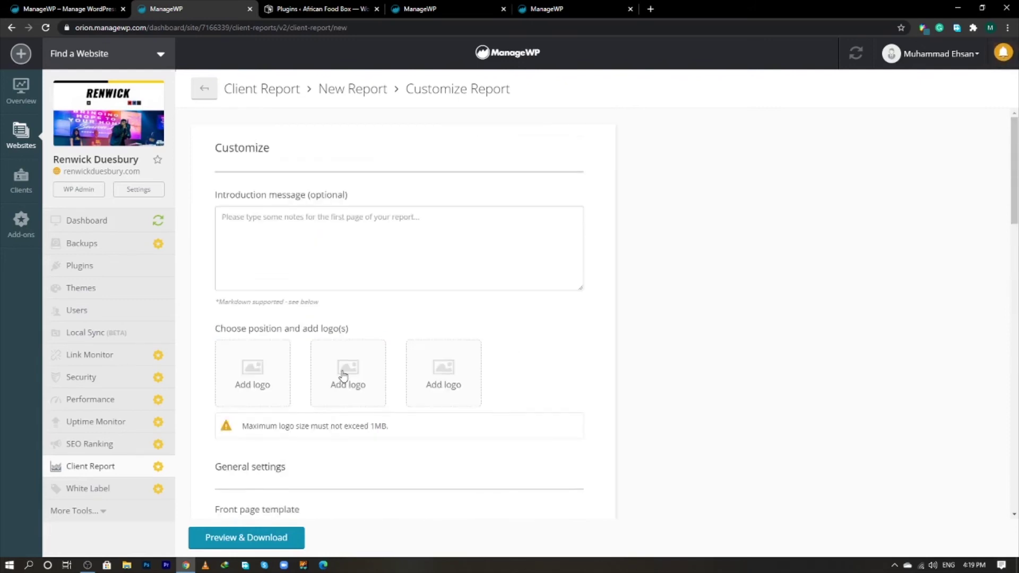
left_click(112, 469)
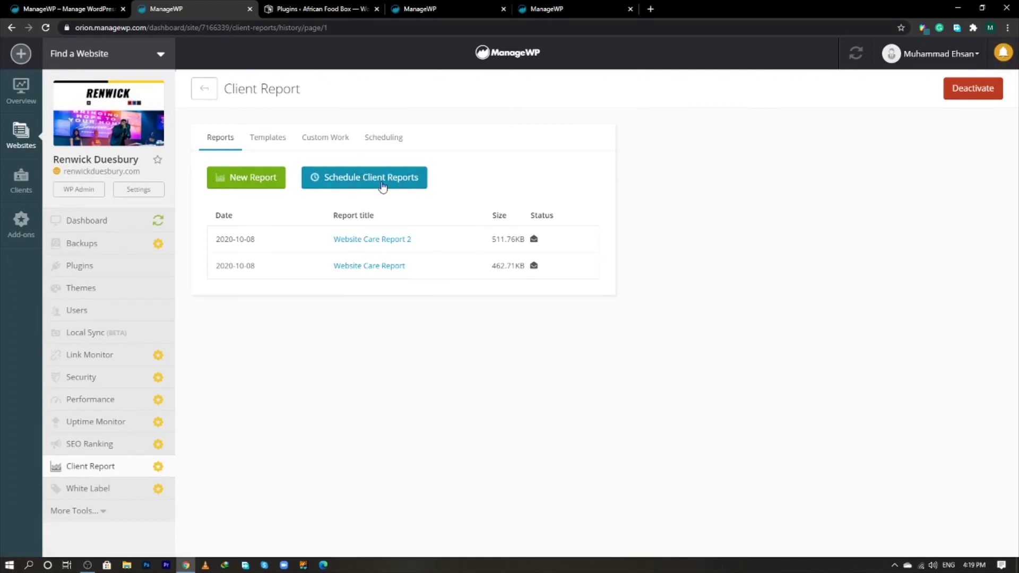
Download the Website Care Report 2 PDF into the Desktop CV folder and close Free Download Manager
left_click(369, 241)
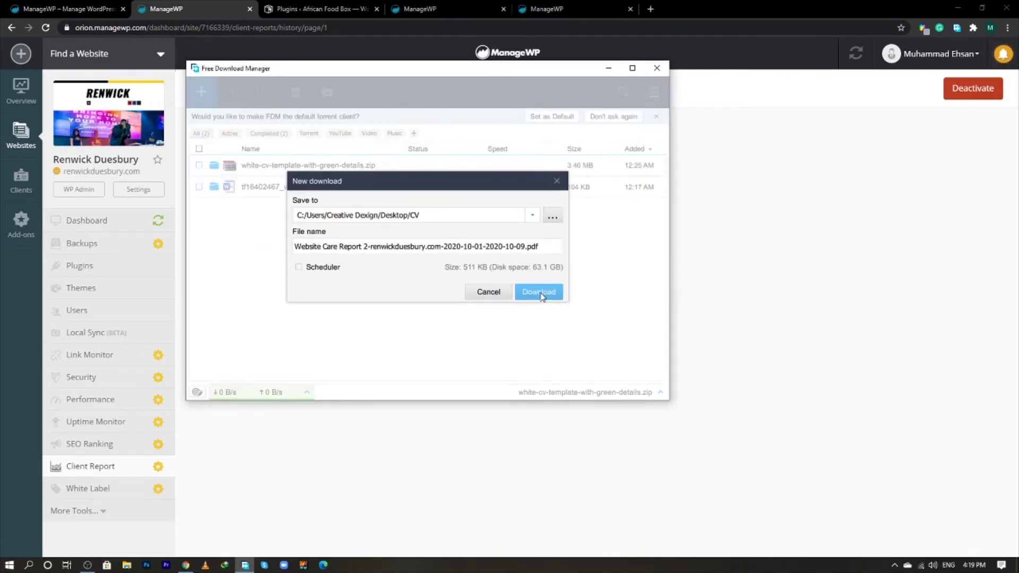
left_click(539, 293)
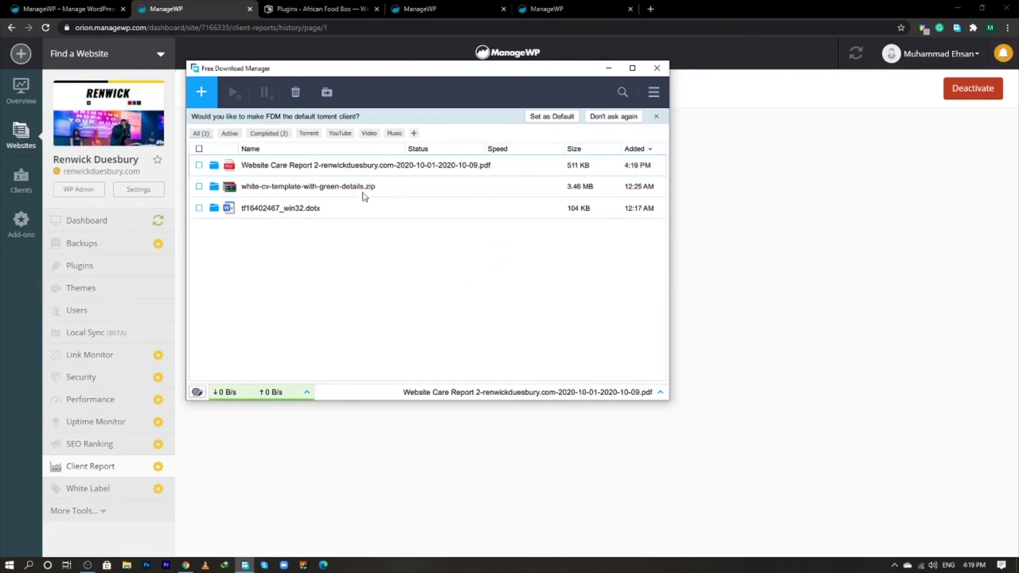
left_click(609, 68)
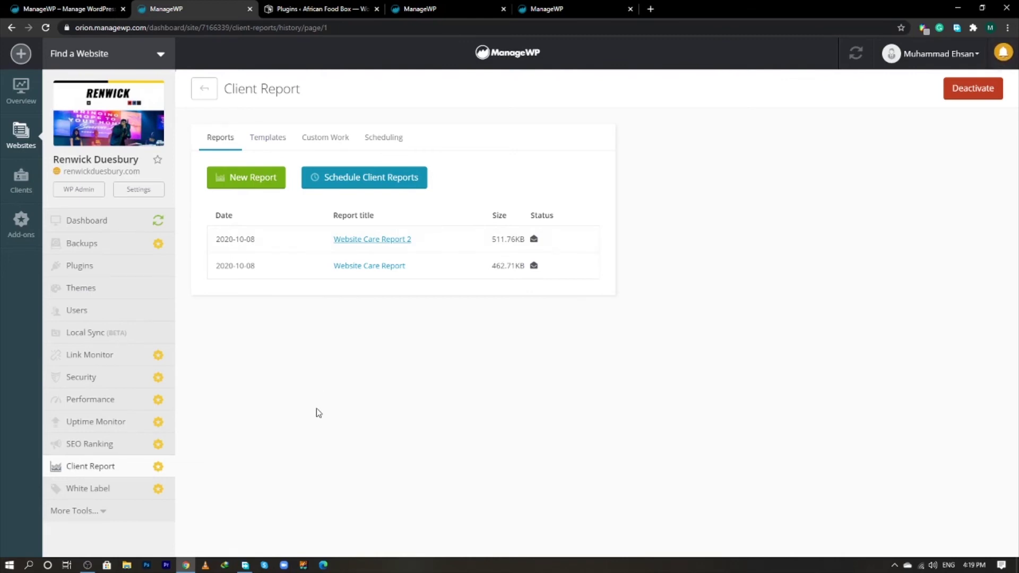
Expand the Website Care Report 2 row, view its PDF in a new tab, then return to Client Report
left_click(263, 242)
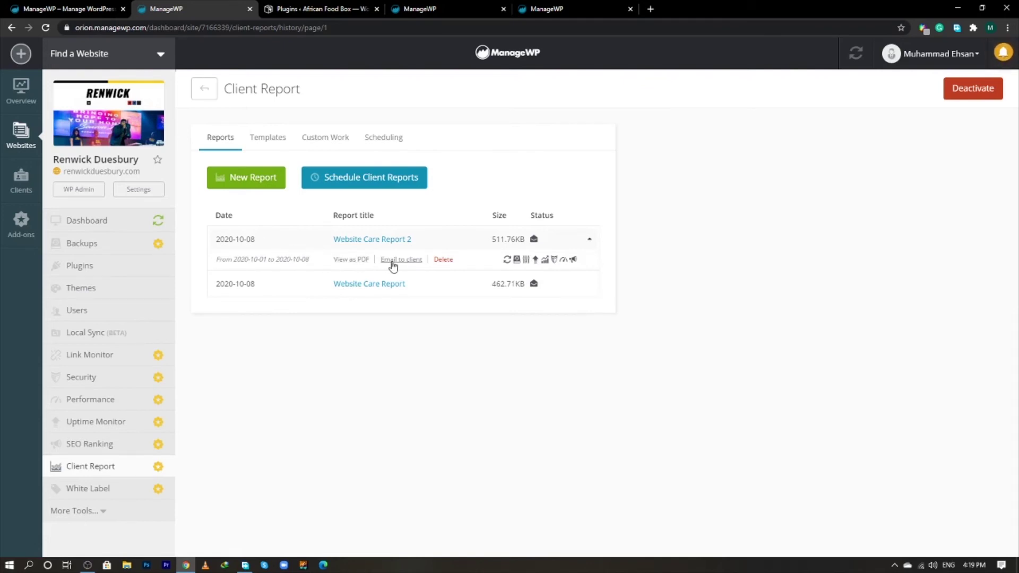
middle_click(354, 265)
left_click(326, 6)
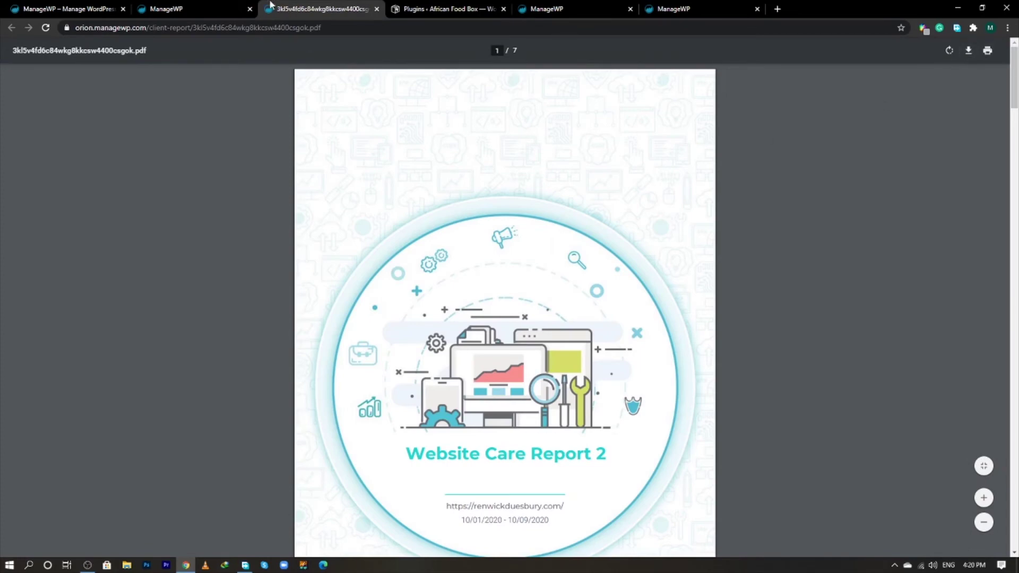
left_click(228, 8)
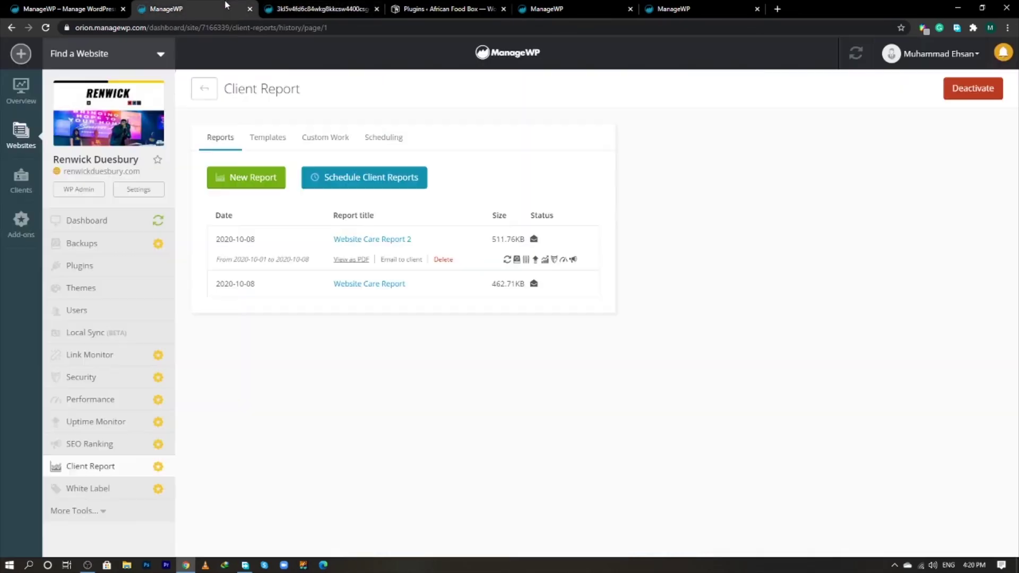
Open the Email to client form for Website Care Report 2, checking the client email and 'Monthly report' subject
left_click(397, 260)
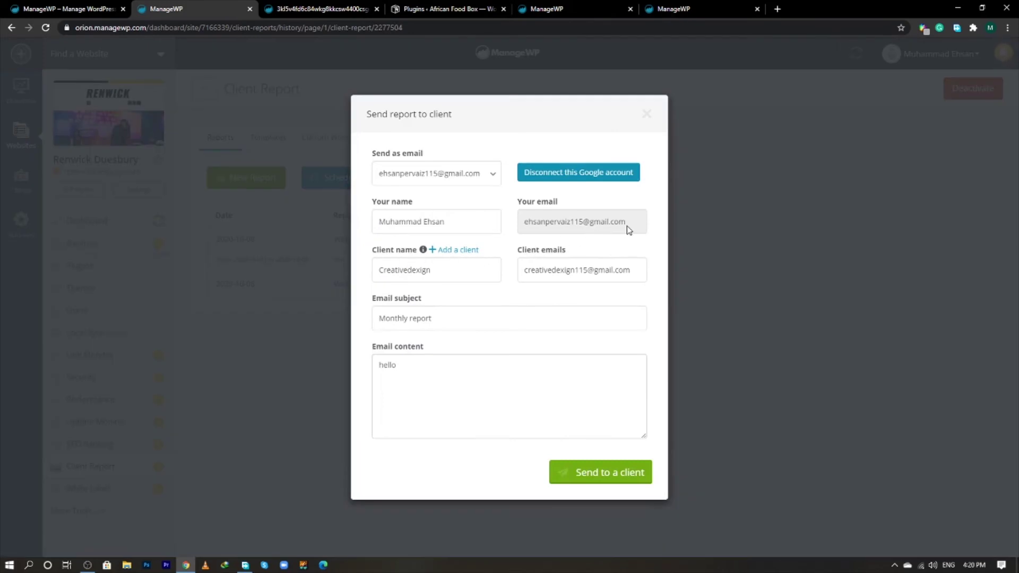
left_click(545, 267)
key("Escape")
left_click(387, 262)
left_click(432, 317)
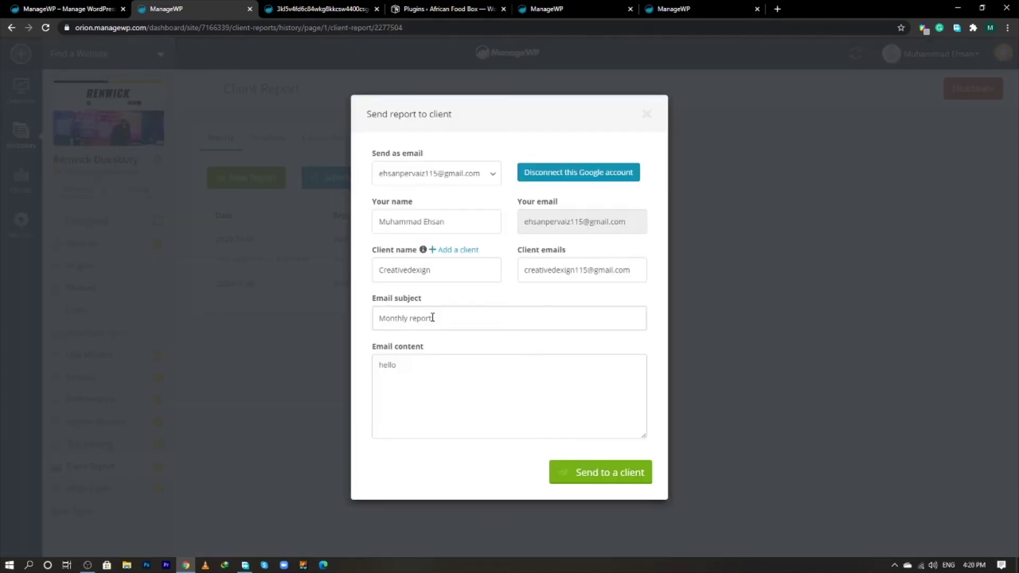
Send the report email to the client, then show all 21 managed websites
left_click(597, 472)
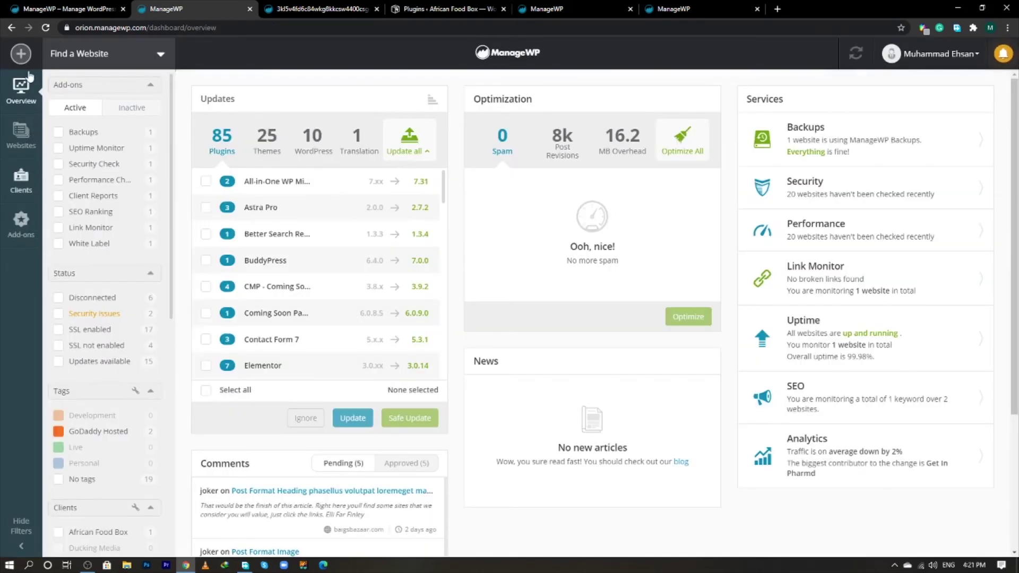
left_click(21, 133)
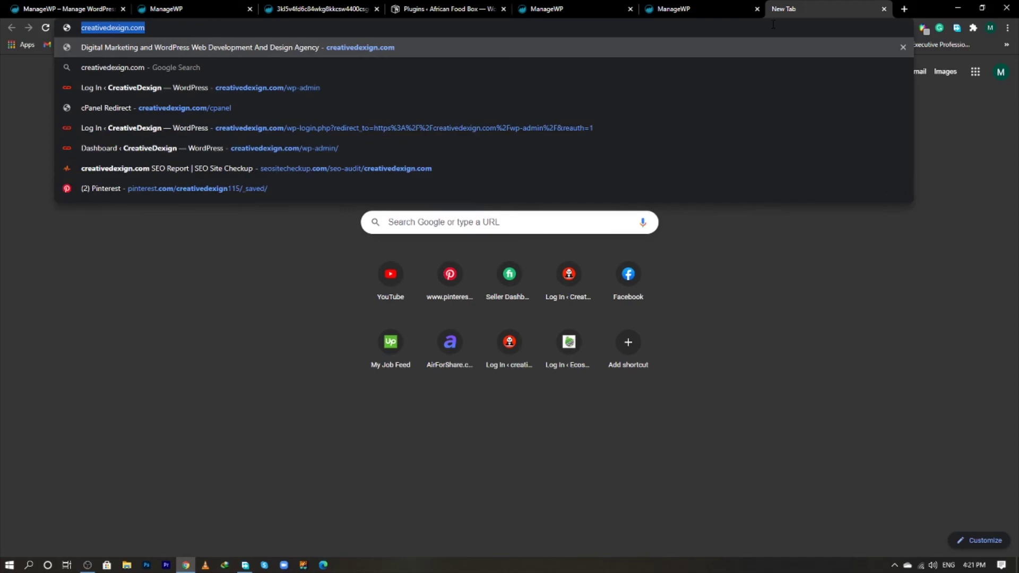
Sign in to the WordPress admin at html5panda.com/creativedexign1/wp-login.php with the site's credentials
key("BackSpace")
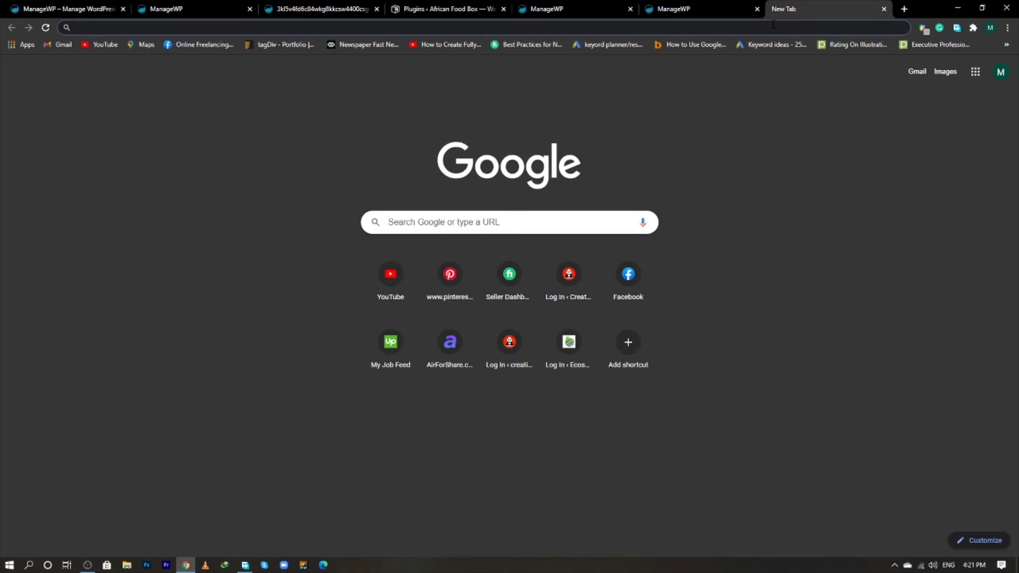
type("html")
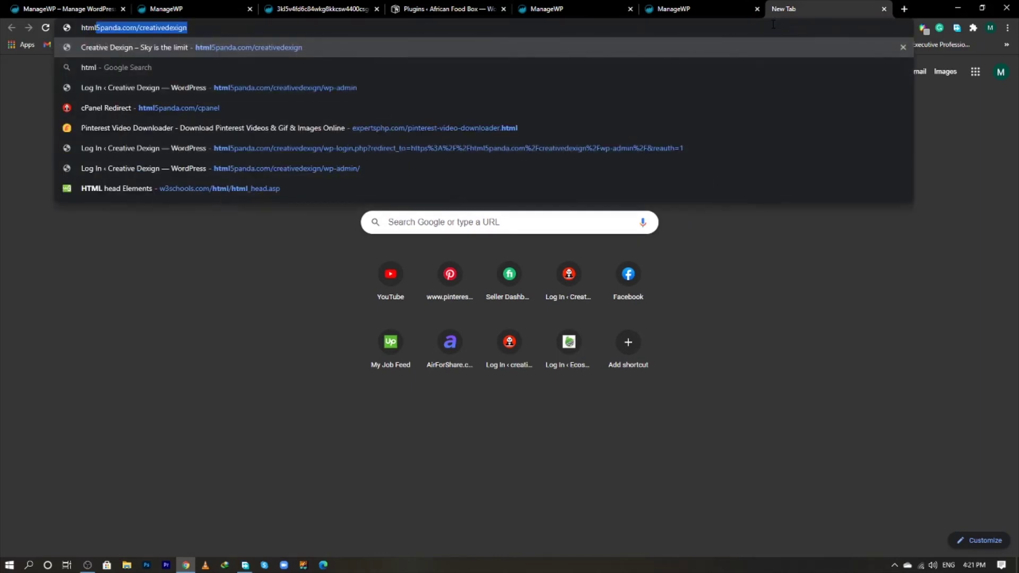
type("5panda.com")
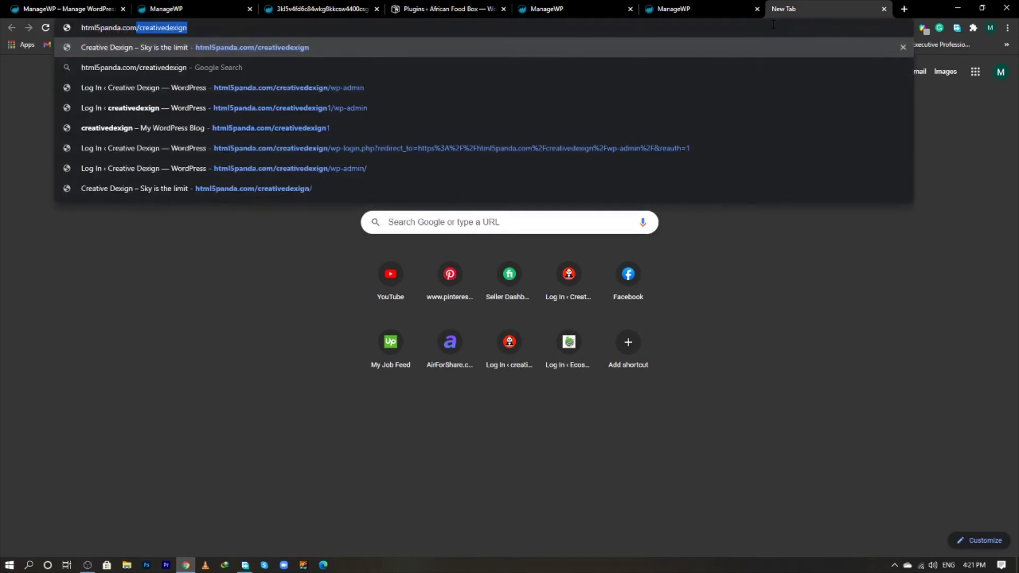
type("/creativedexign1/wp-login.php")
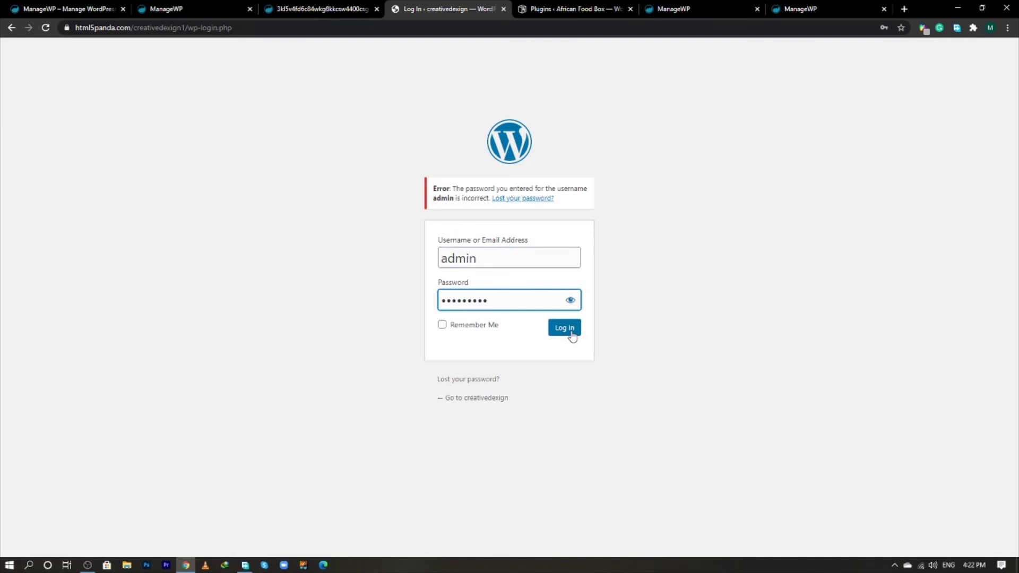
left_click(572, 334)
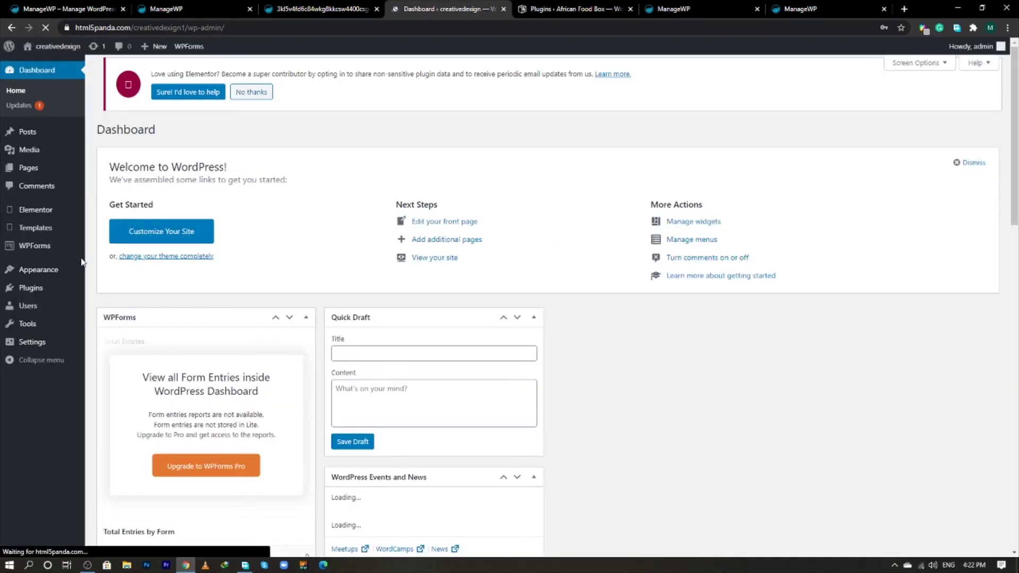
Open the creativedexign1 installed plugins list in a new tab and go to Add Plugins
mouse_move(80, 288)
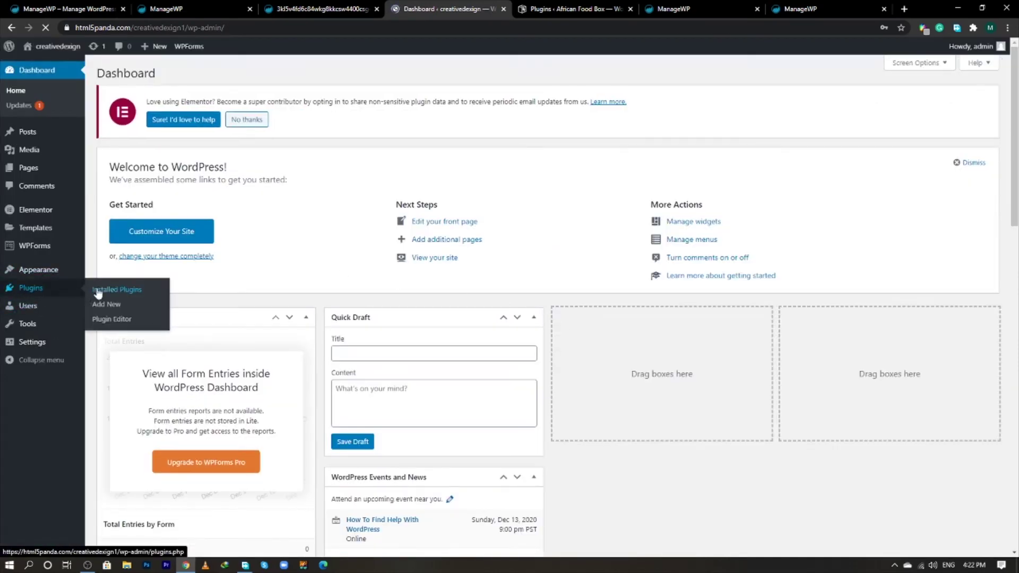
middle_click(114, 291)
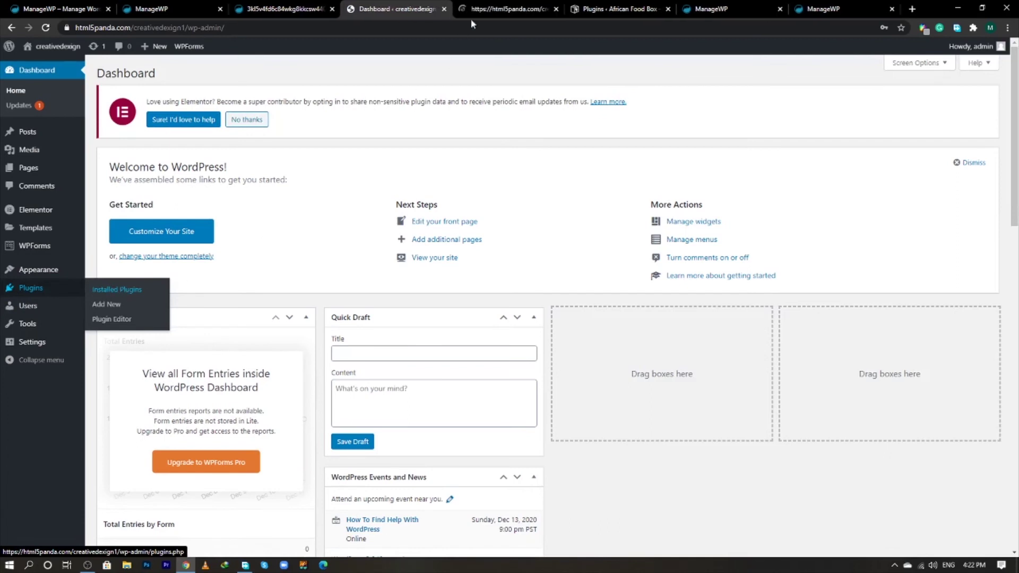
left_click(525, 5)
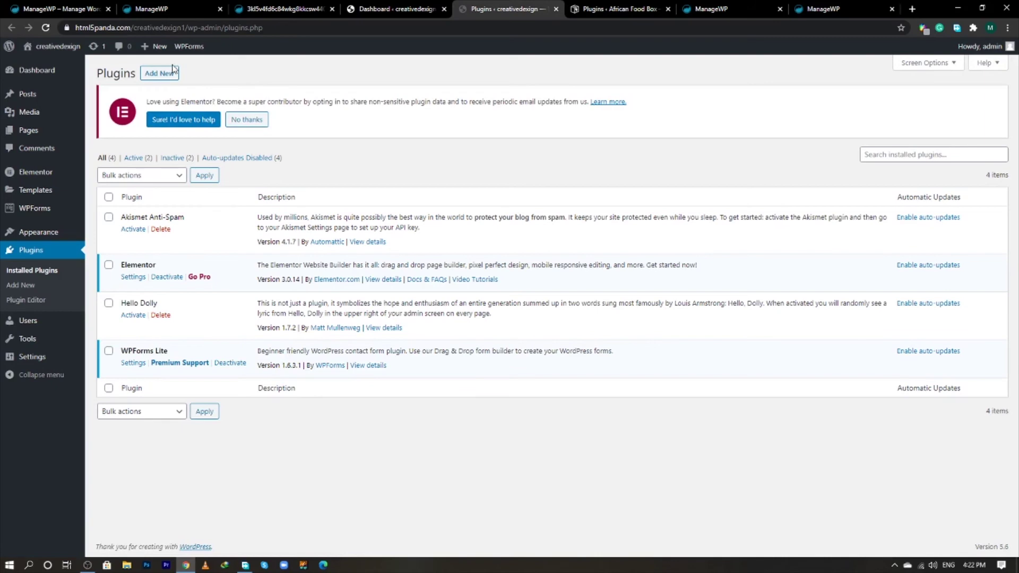
left_click(161, 74)
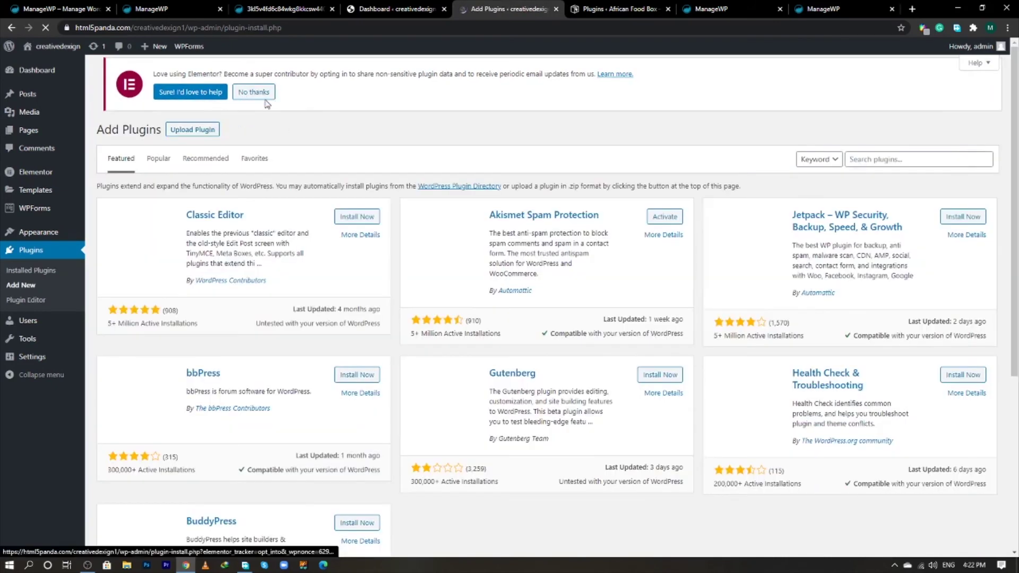
Search the plugin directory for 'managewp', then install and activate ManageWP Worker
left_click(871, 162)
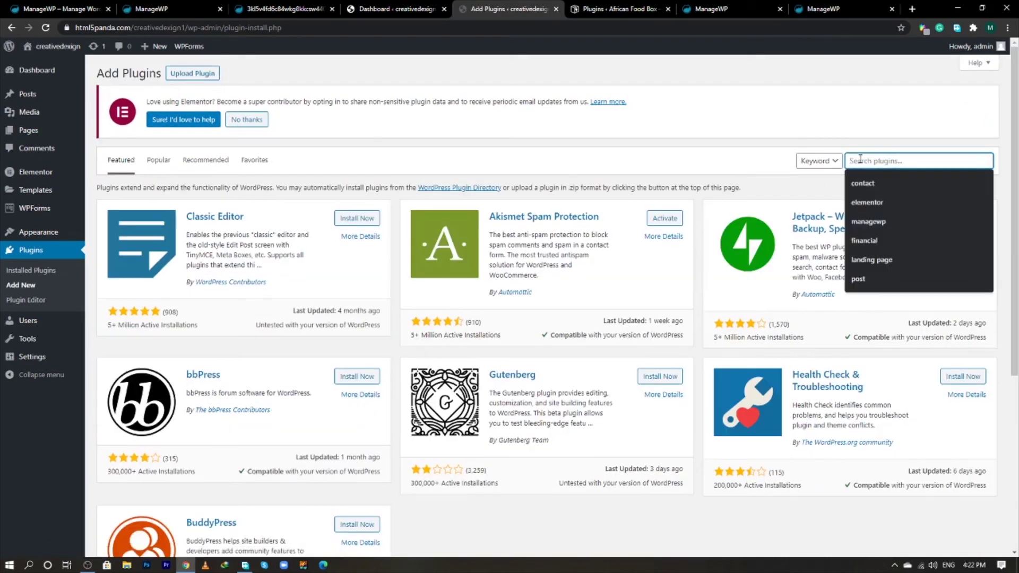
type("ma")
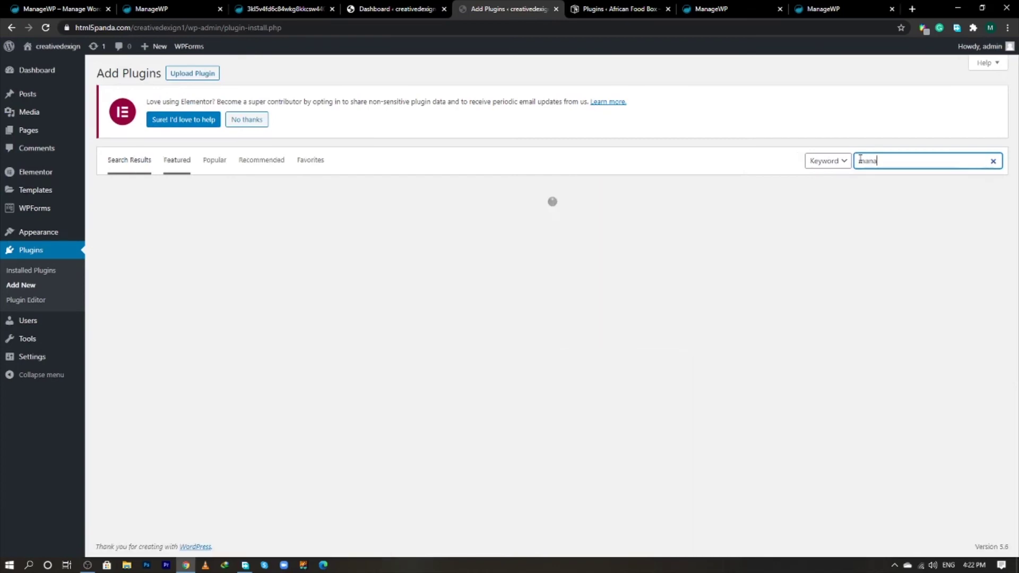
type("nage")
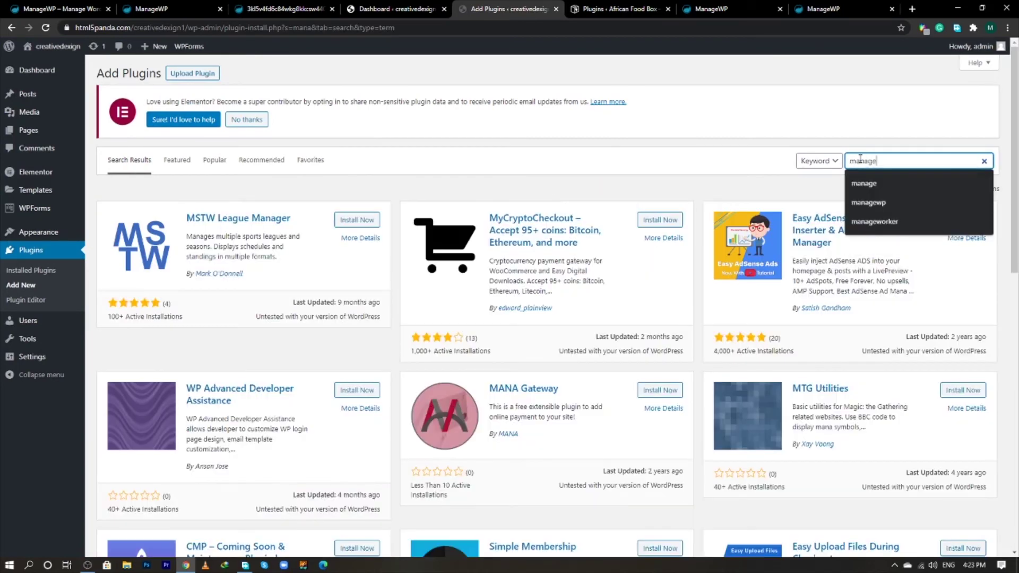
type("wp")
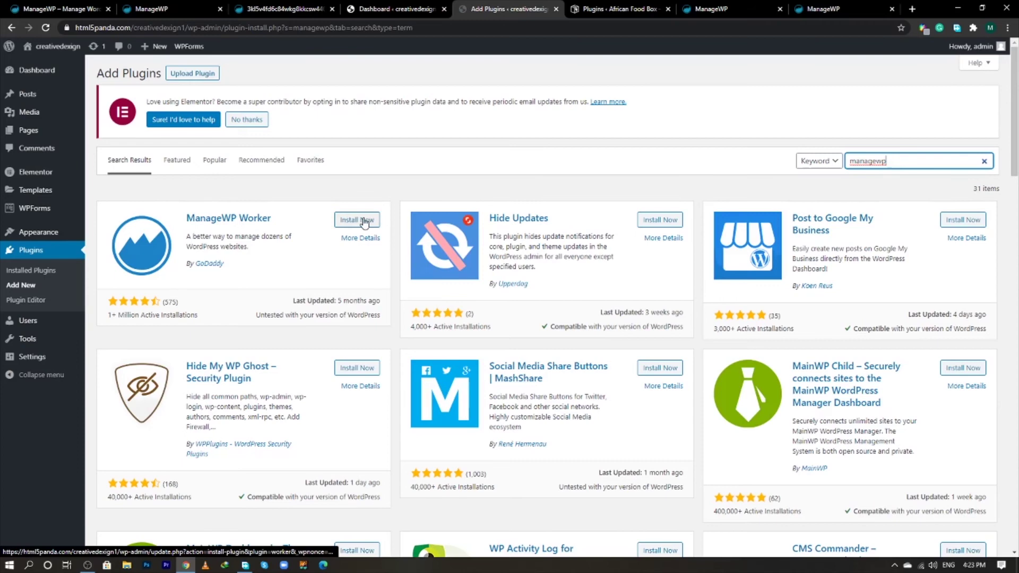
left_click(364, 222)
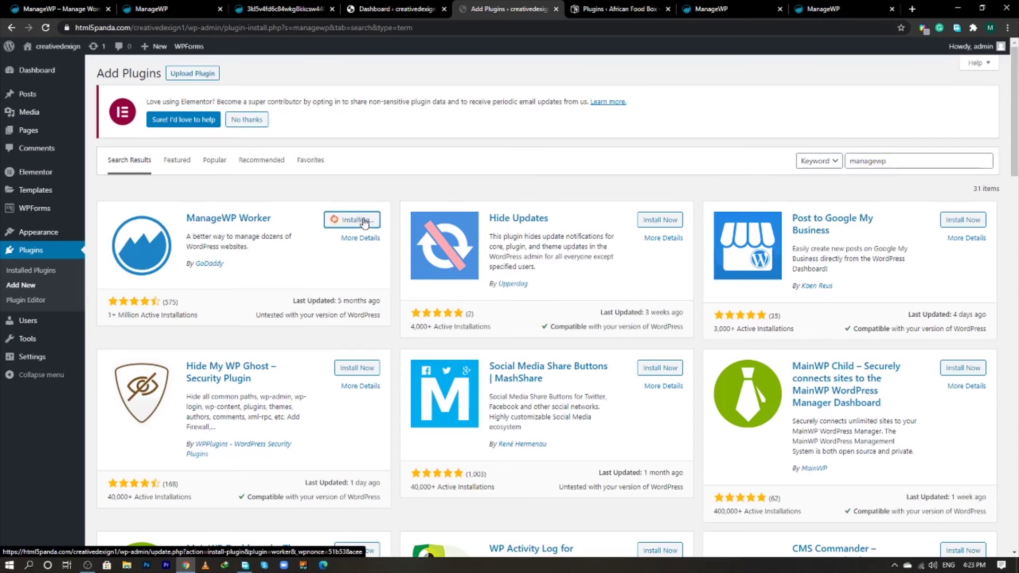
left_click(360, 221)
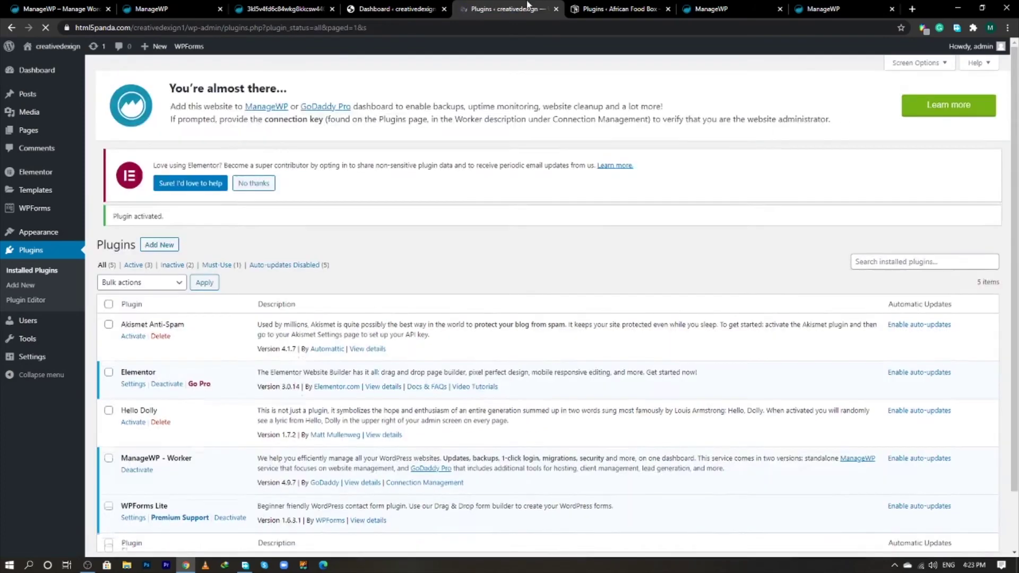
left_click_drag(514, 6, 185, 6)
In ManageWP Websites, open the Add website form
left_click(276, 8)
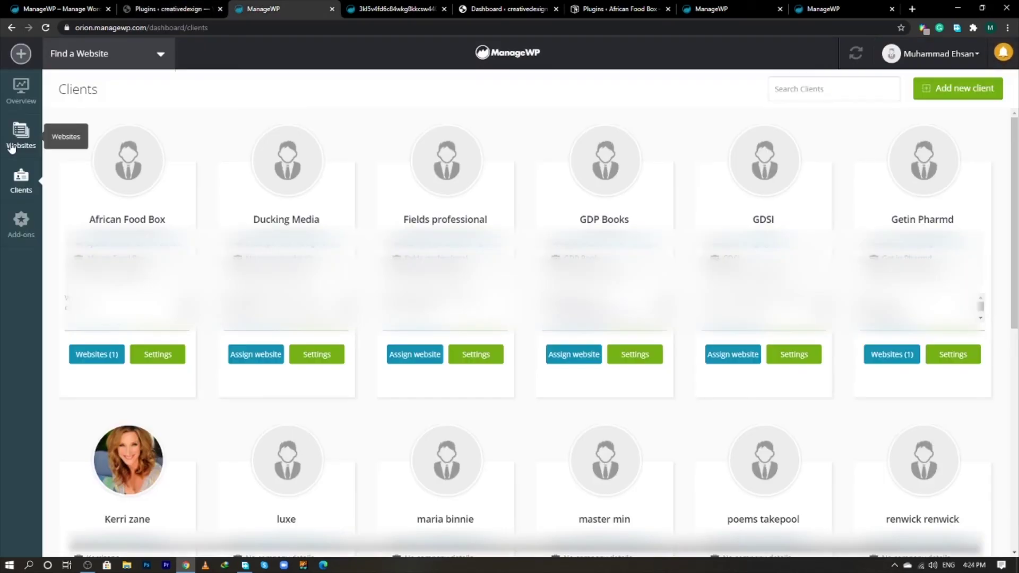
left_click(21, 141)
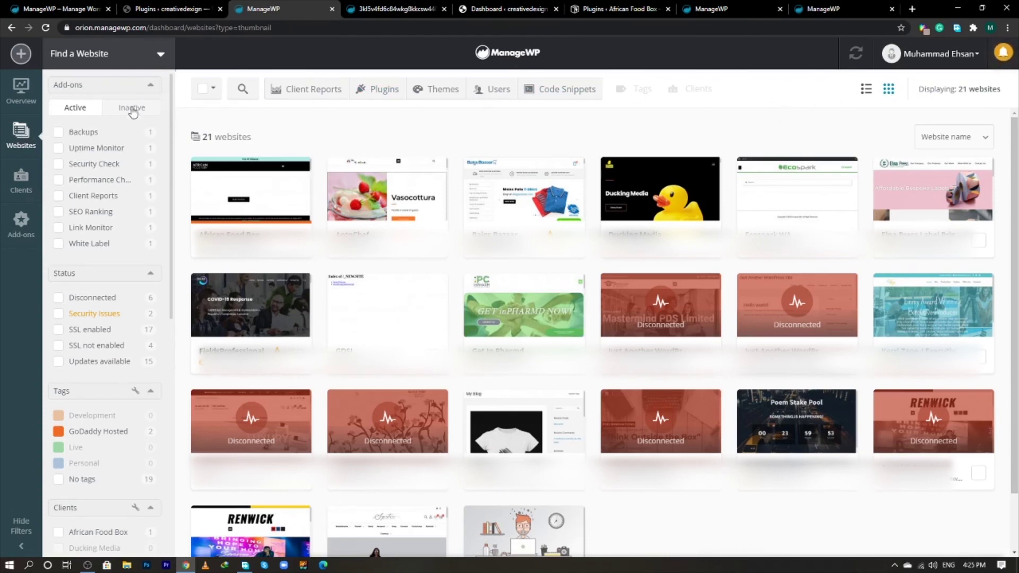
left_click(21, 56)
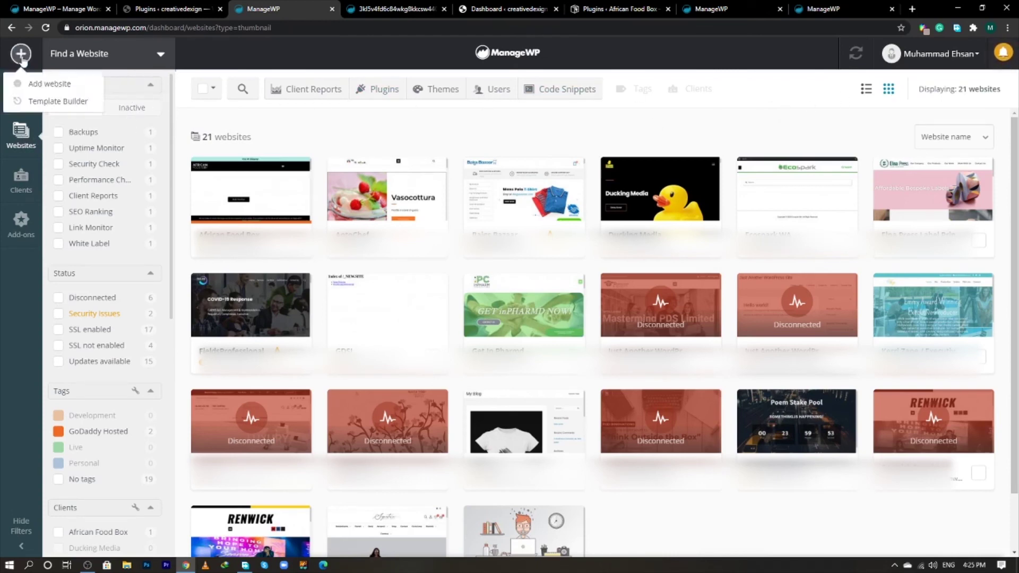
left_click(44, 87)
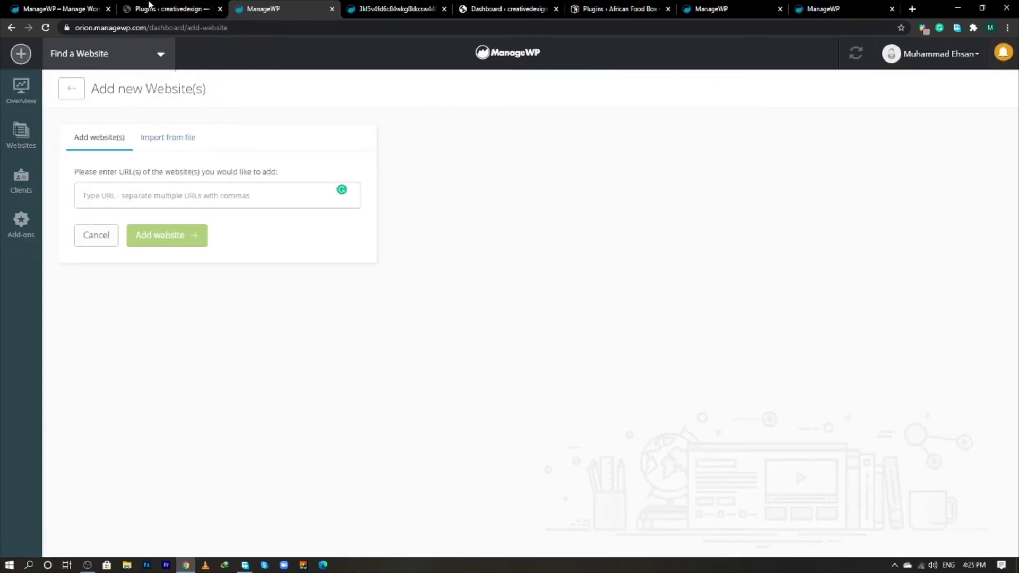
Copy the site URL from the WordPress tab, paste it into the form, and submit
left_click(149, 7)
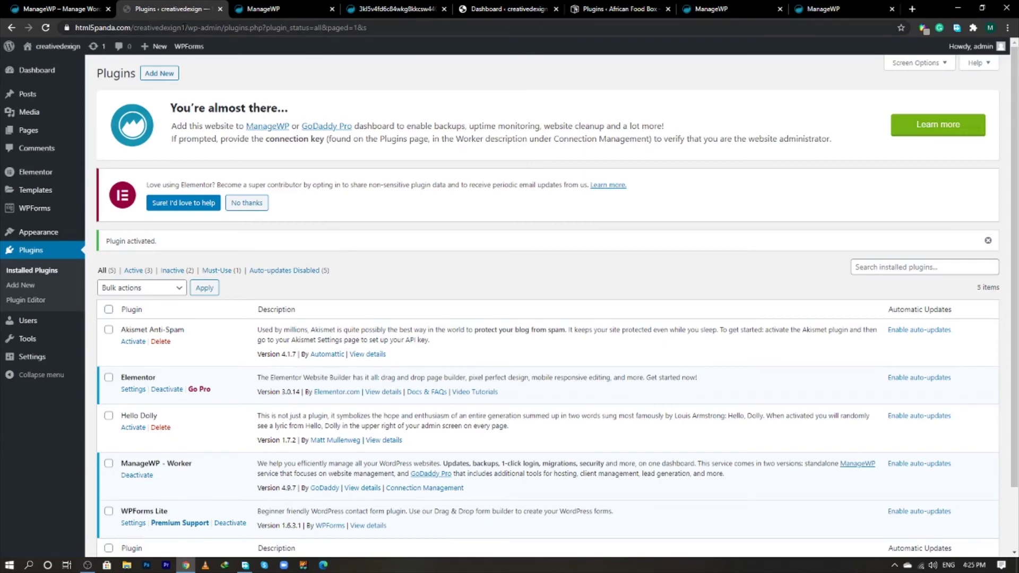
left_click_drag(210, 28, 62, 29)
key("ctrl+c")
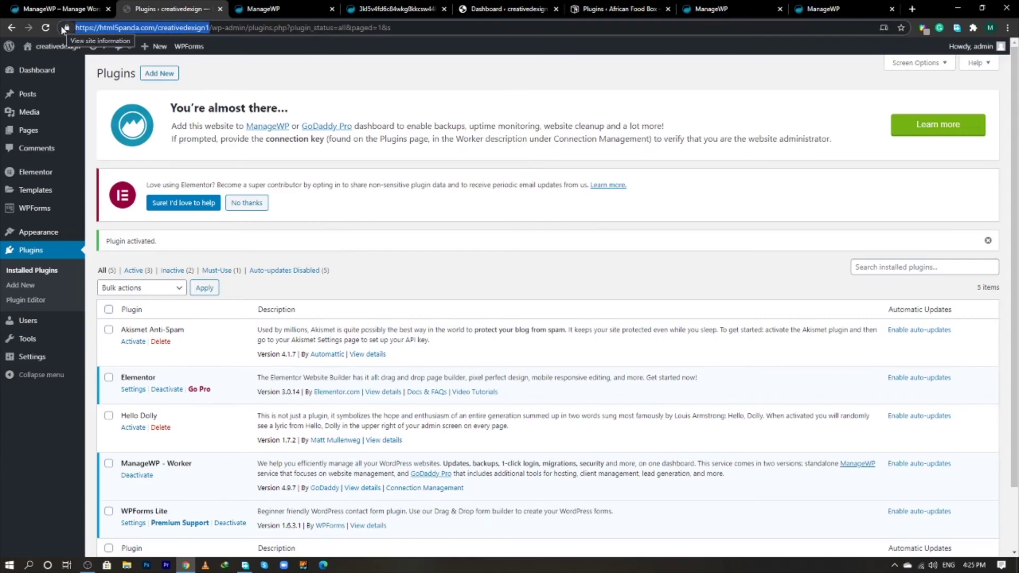
left_click(283, 9)
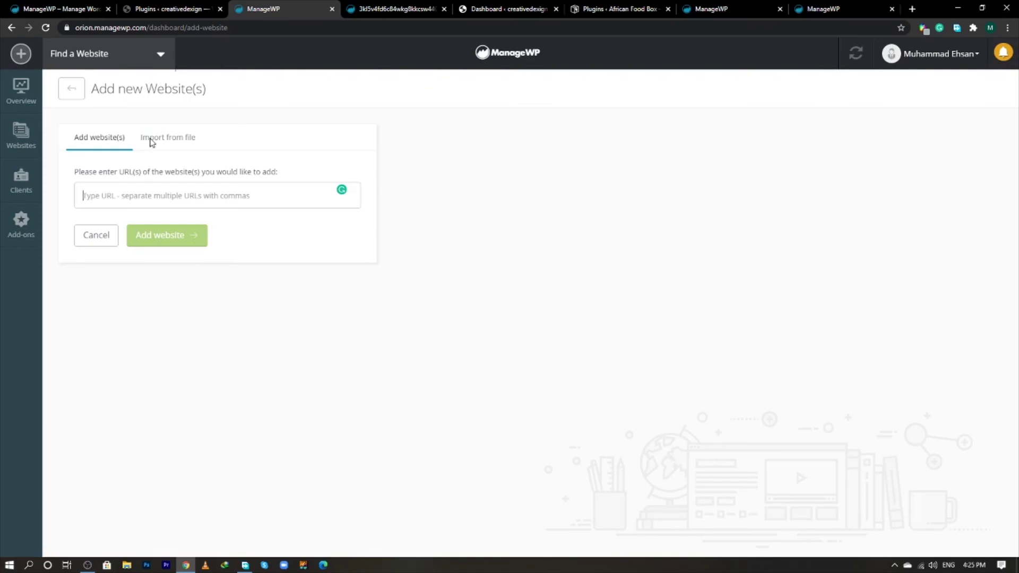
key("ctrl+v")
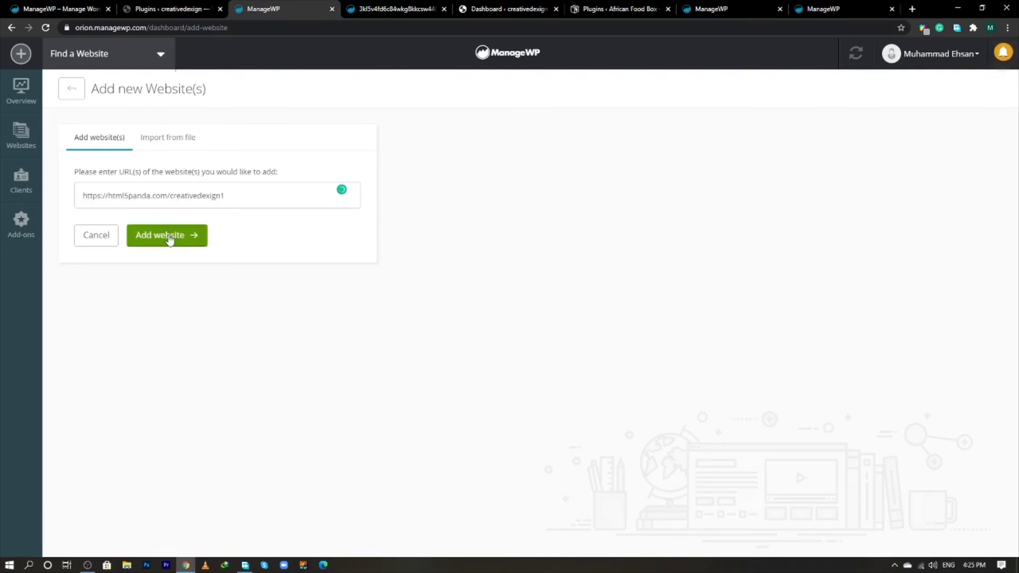
left_click(170, 240)
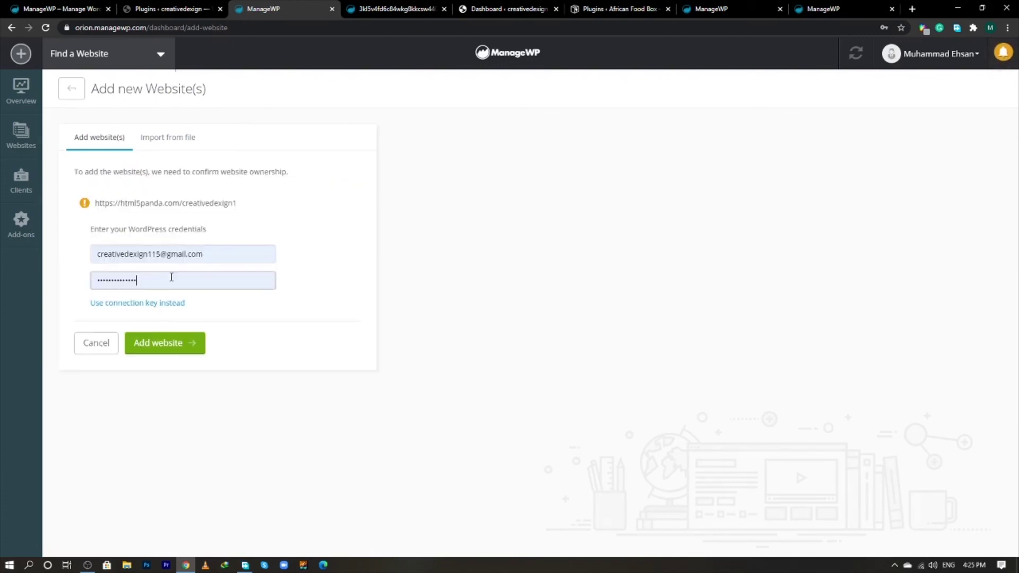
Switch to connection-key verification and paste the Worker plugin's connection key into ManageWP
left_click(165, 306)
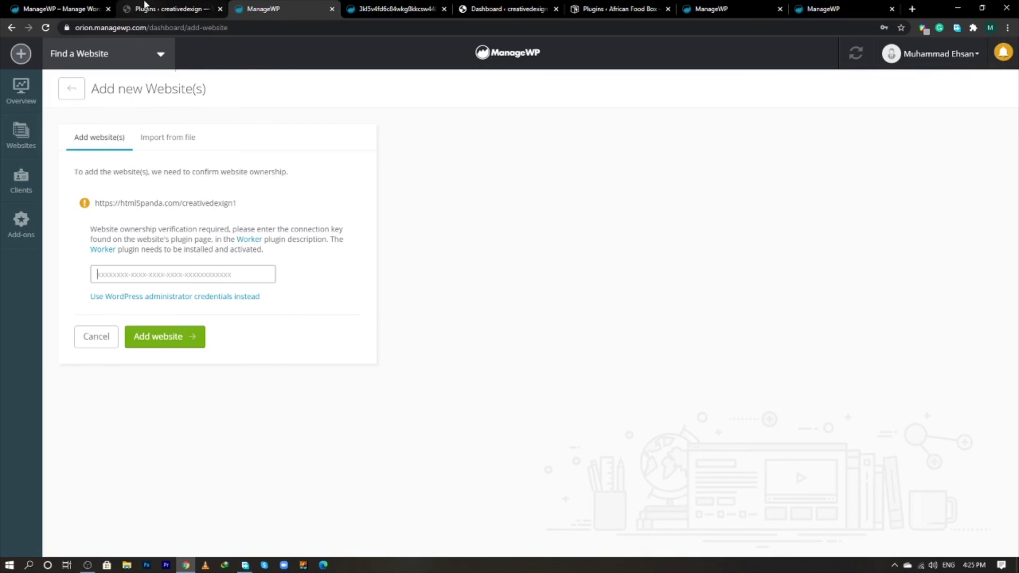
left_click(145, 6)
scroll(173, 380, "down", 2)
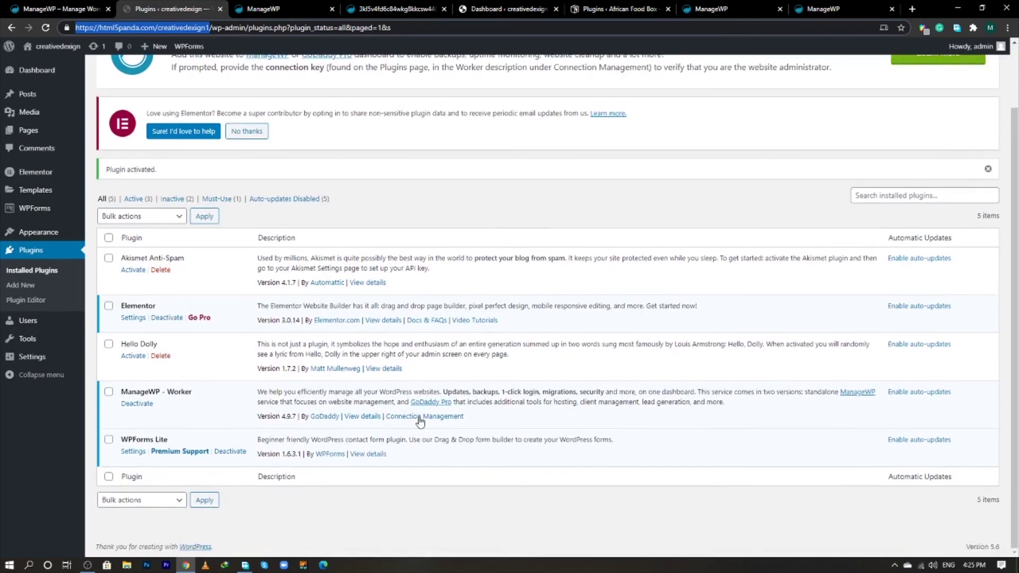
left_click(417, 416)
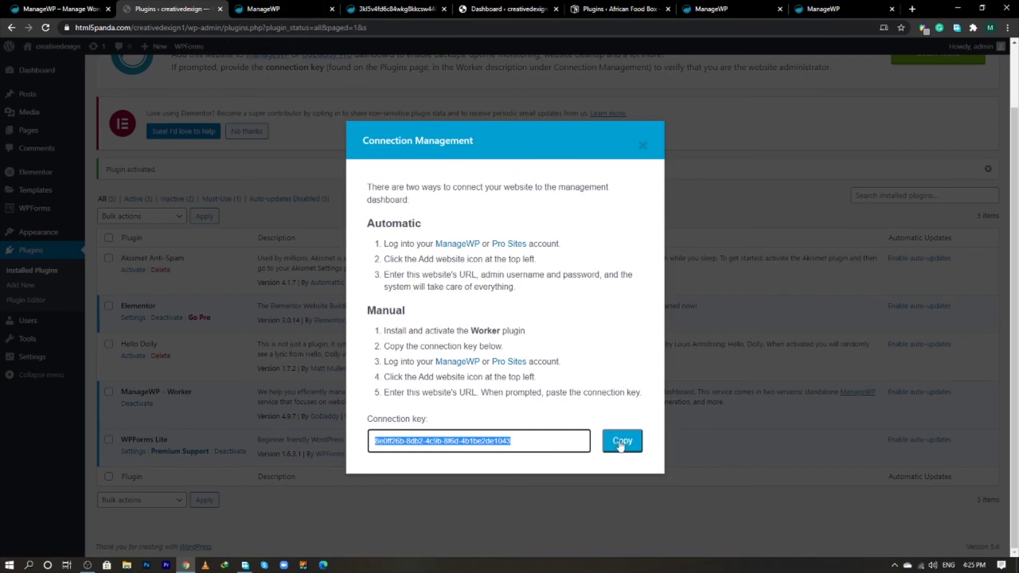
left_click(297, 7)
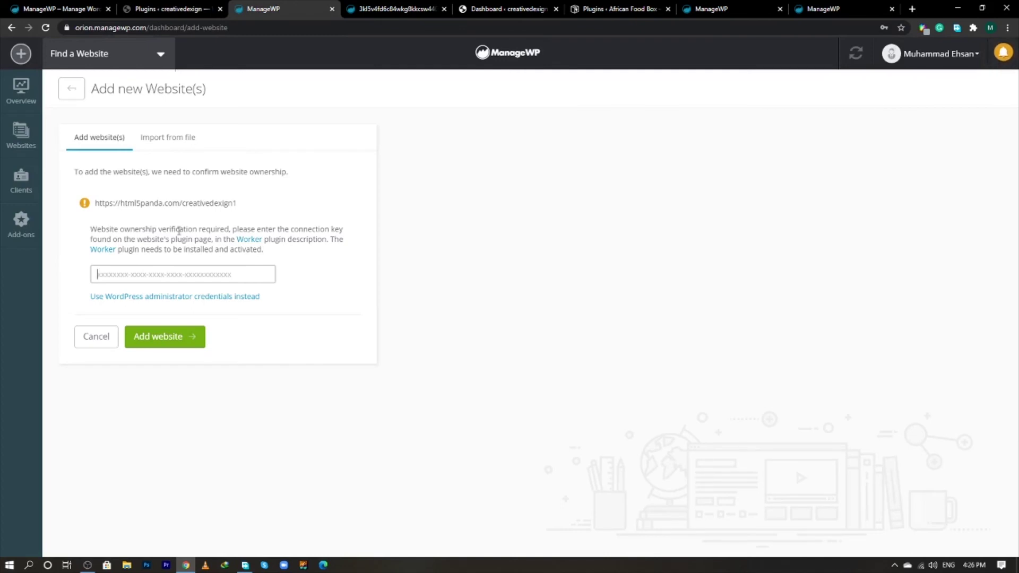
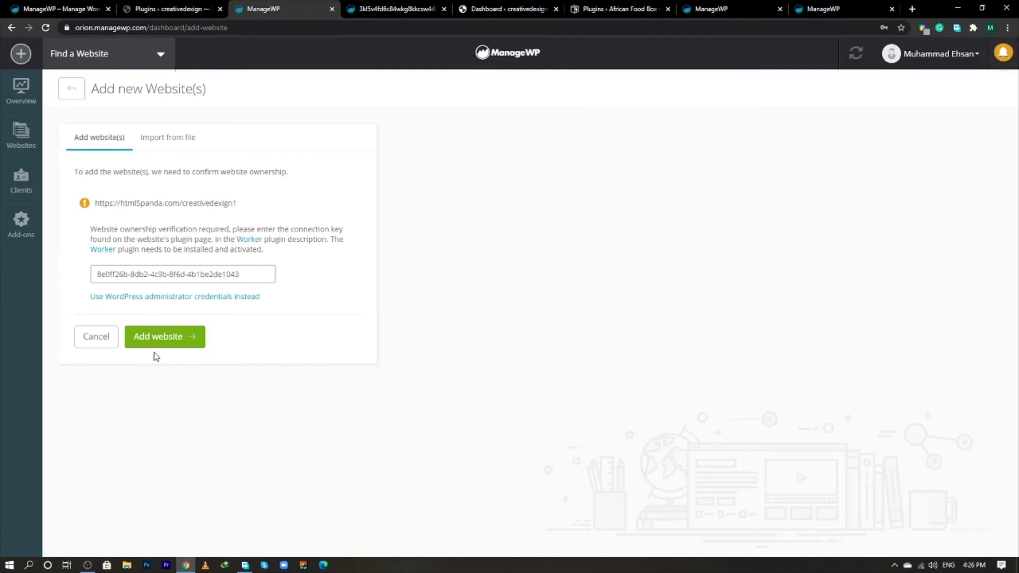
Submit creativedexign1 with its connection key, open its new dashboard, then go to Clients
left_click(171, 337)
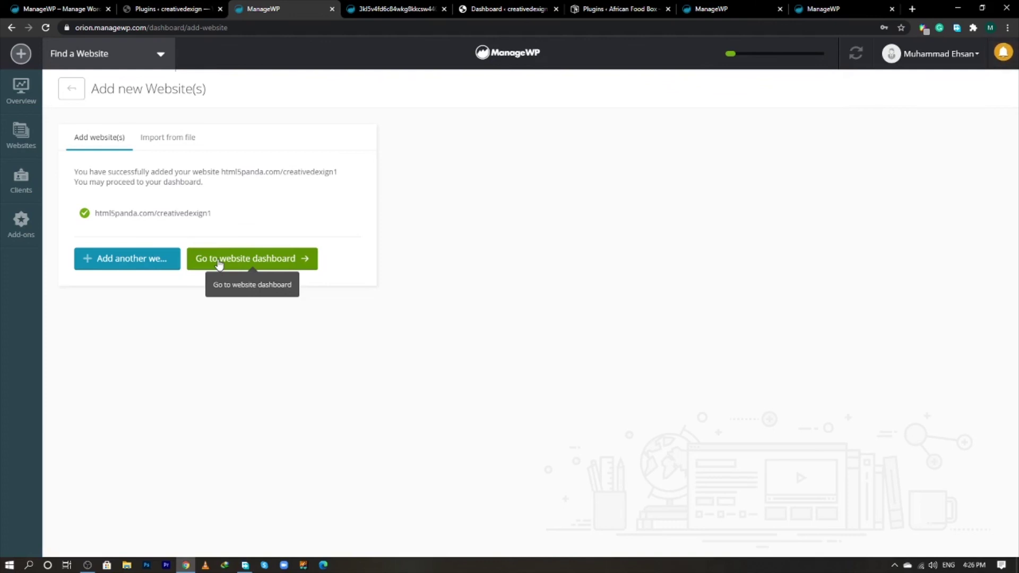
left_click(219, 263)
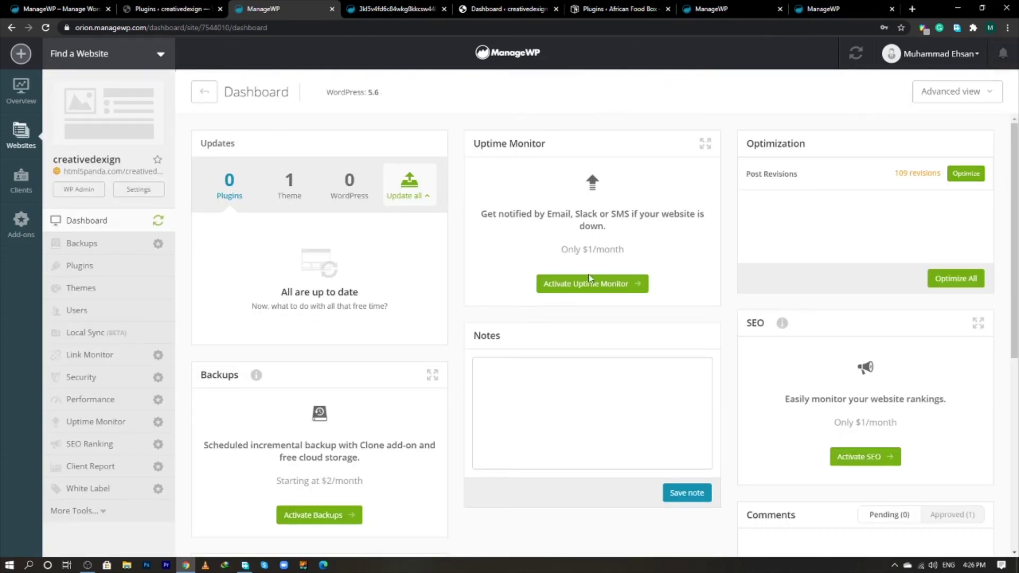
left_click(24, 181)
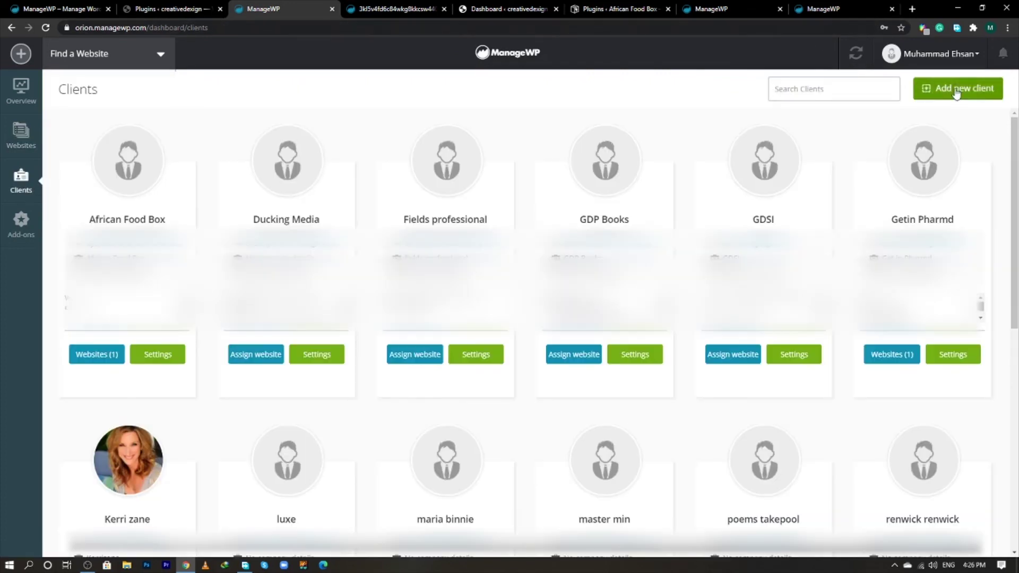
Start a new client named Creativdexign One and autofill the contact's e-mail details
left_click(954, 88)
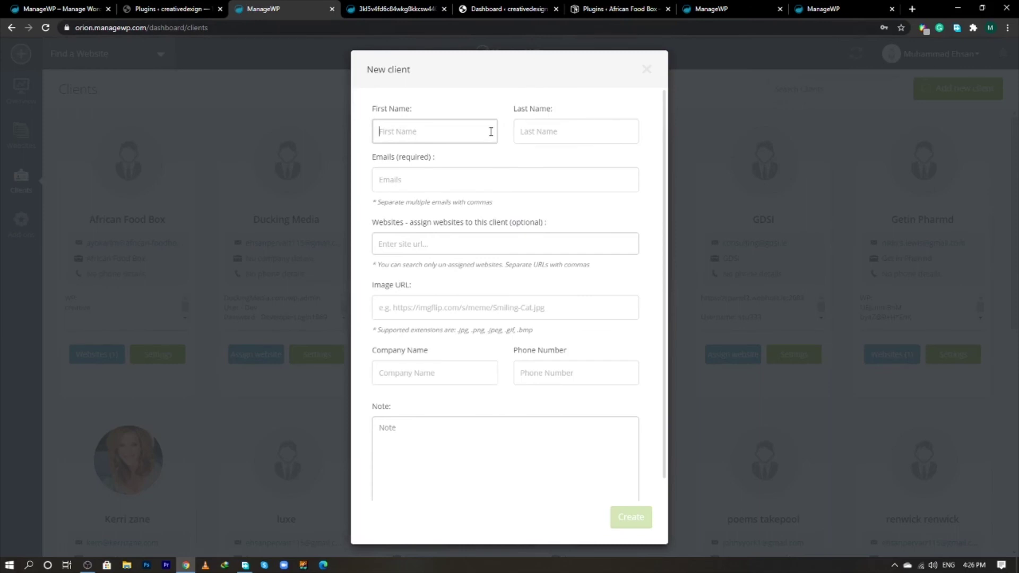
type("Cre")
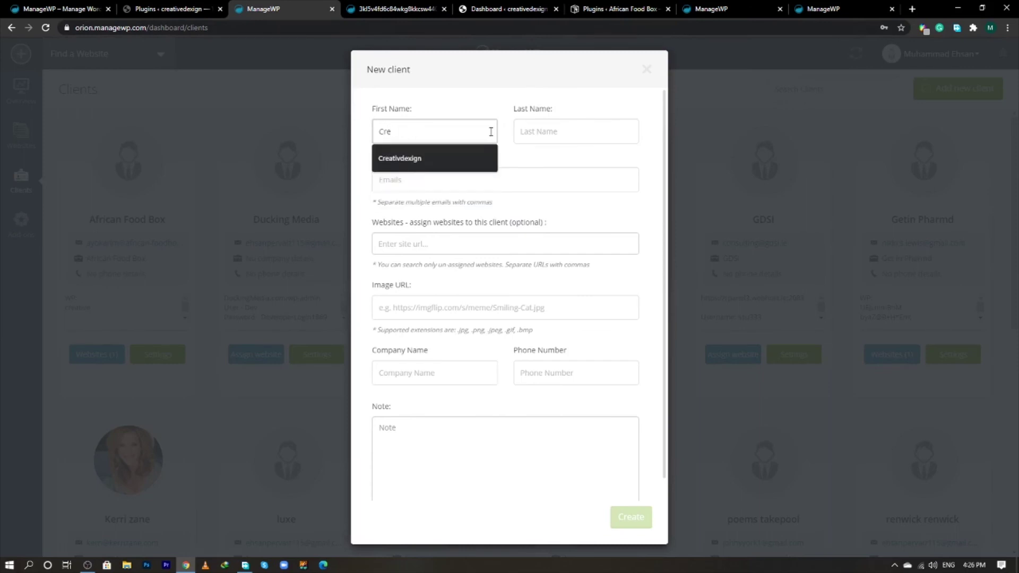
key("Down")
key("Tab")
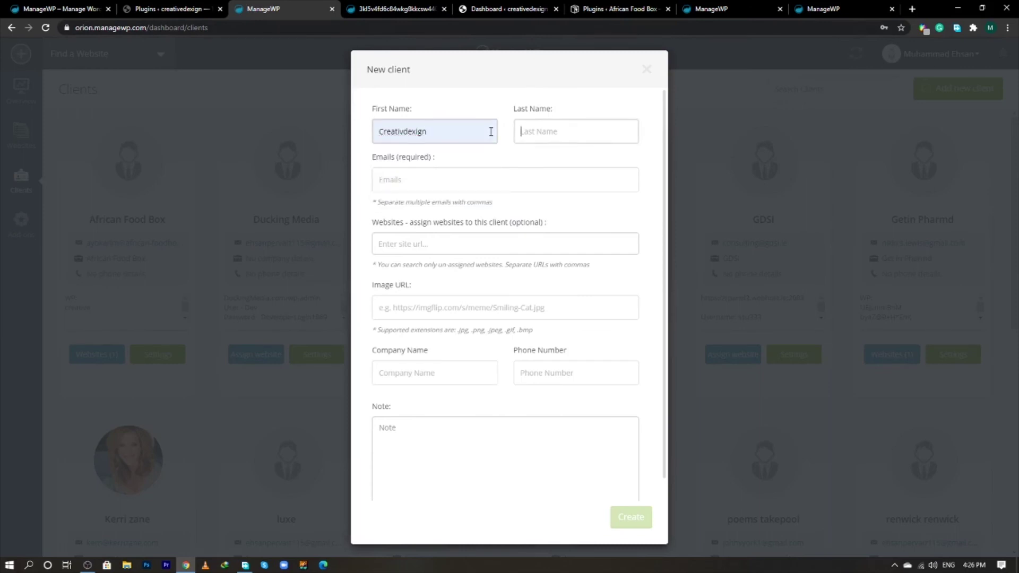
type("One")
left_click(460, 180)
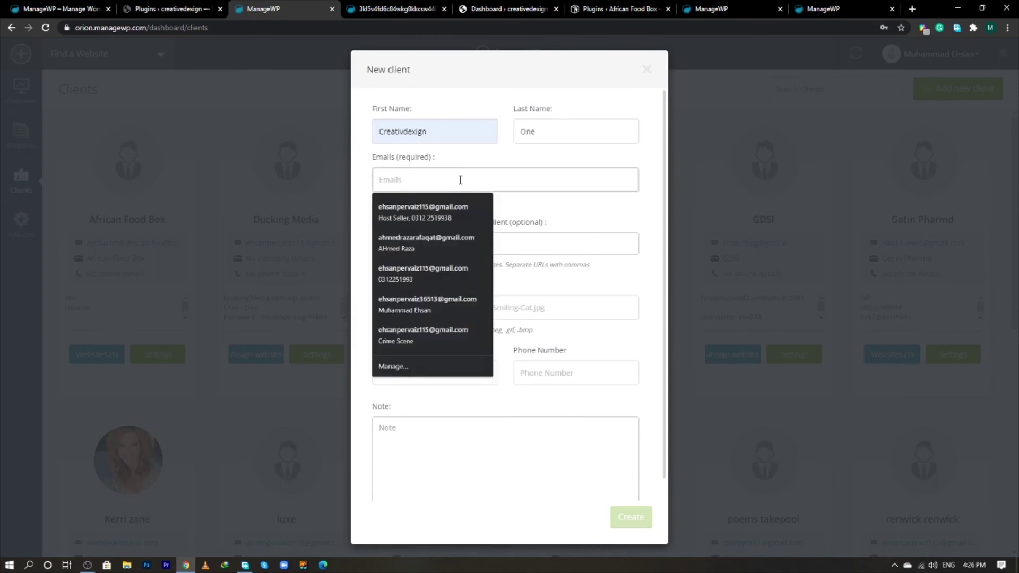
type("ehsa")
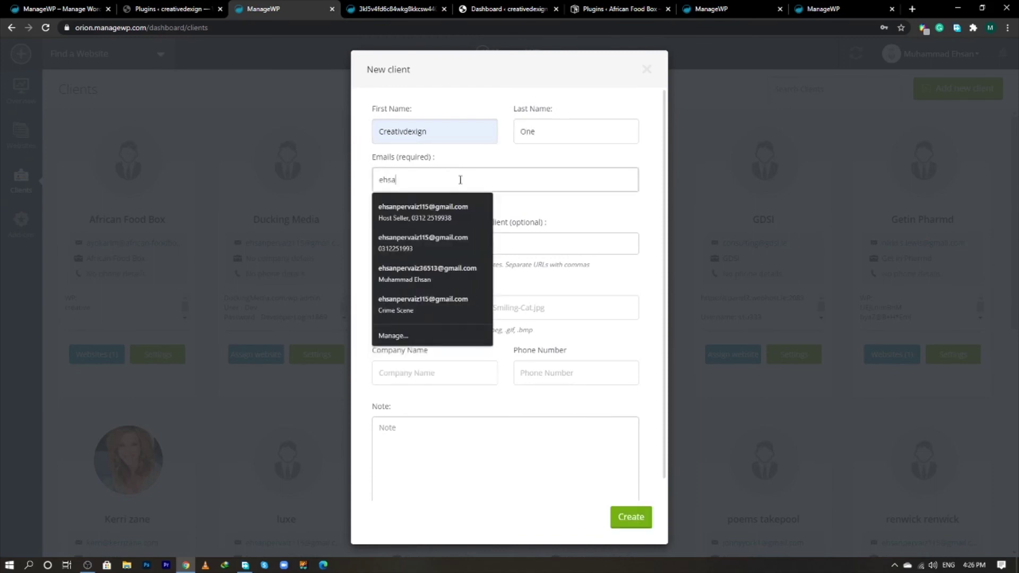
type("nper")
key("Down")
key("Return")
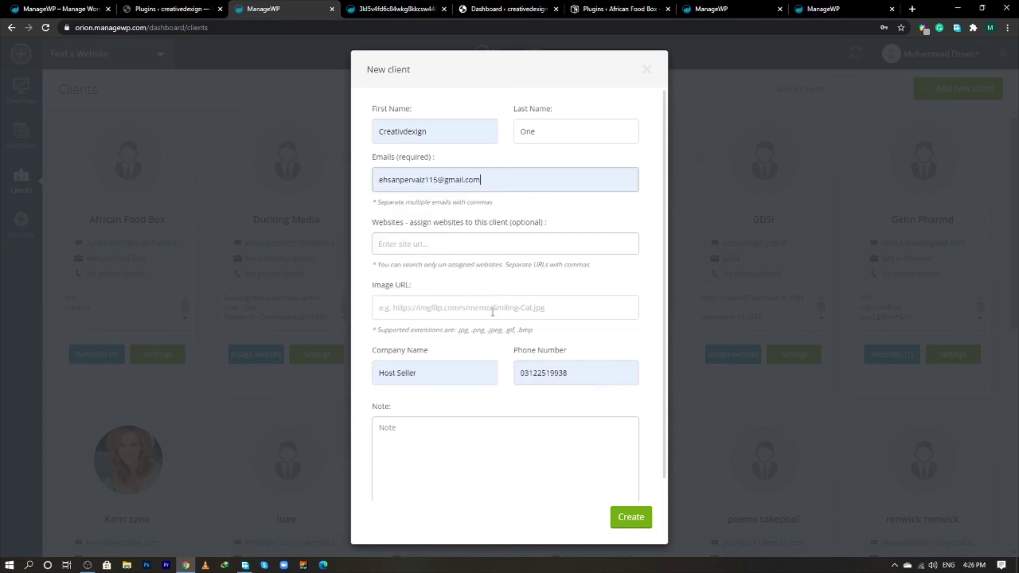
Assign the creativedexign website to the new client
left_click(457, 246)
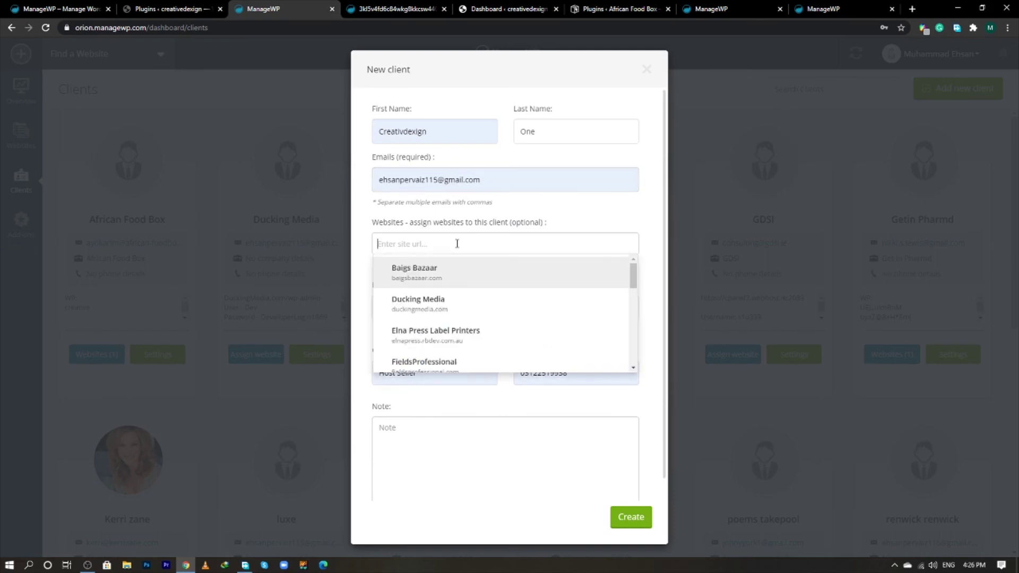
type("cre")
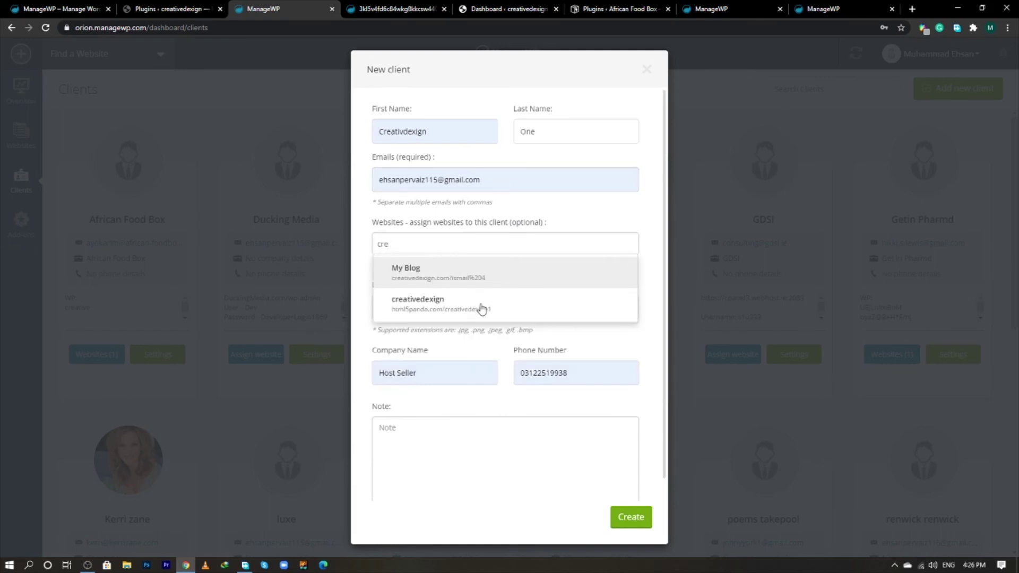
left_click(485, 307)
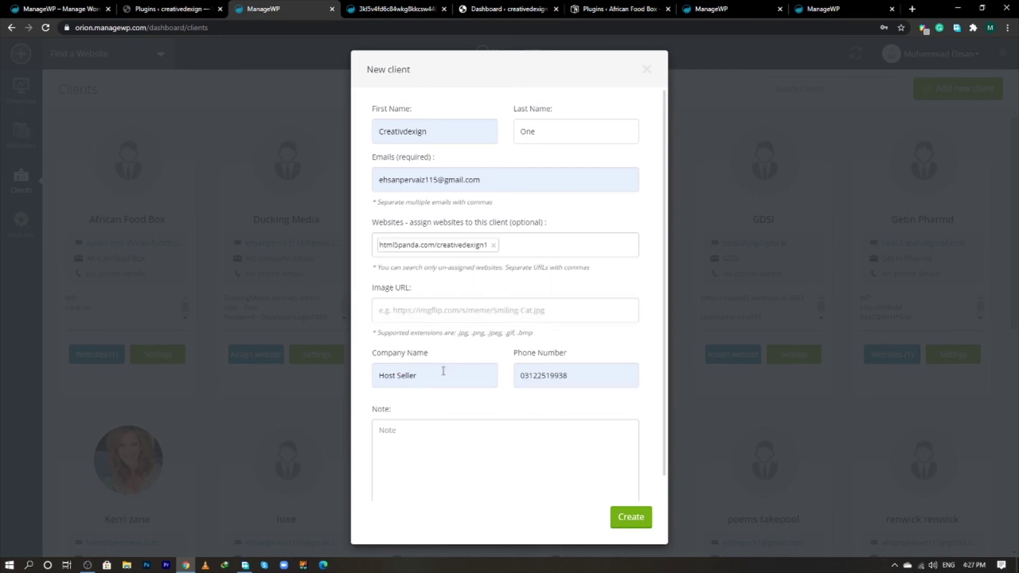
Add a 'WordPress log in details' note with Username and Password lines, then create the client
left_click(442, 420)
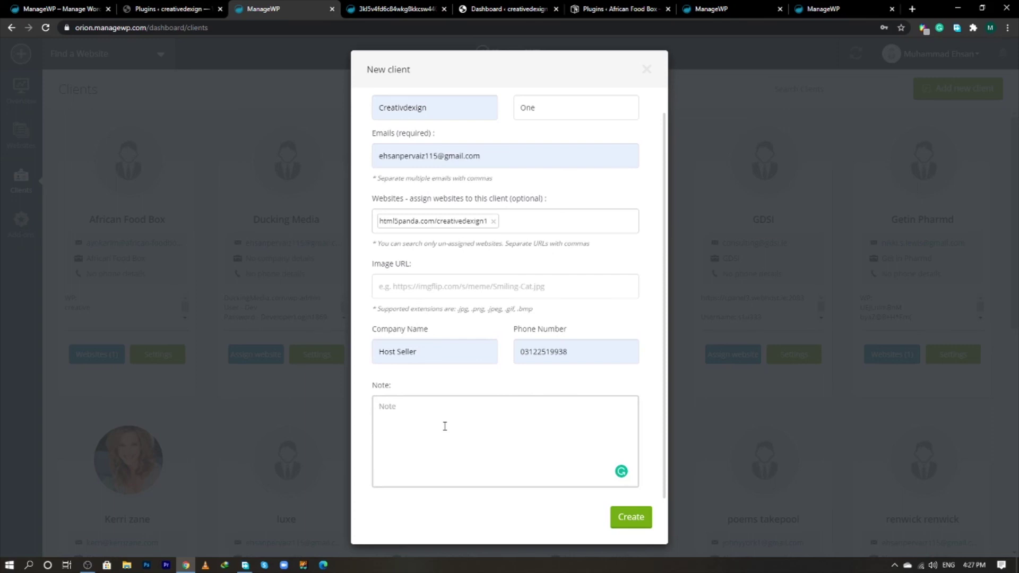
type("WordPress Login details:")
key("Return")
type("U")
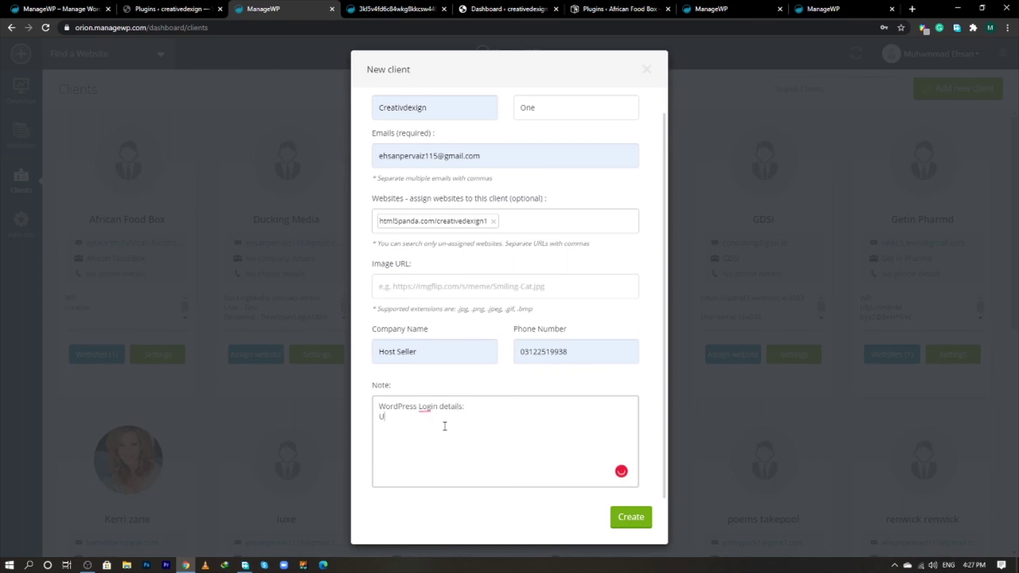
type("sername Password")
mouse_move(436, 410)
left_click(433, 427)
left_click(632, 515)
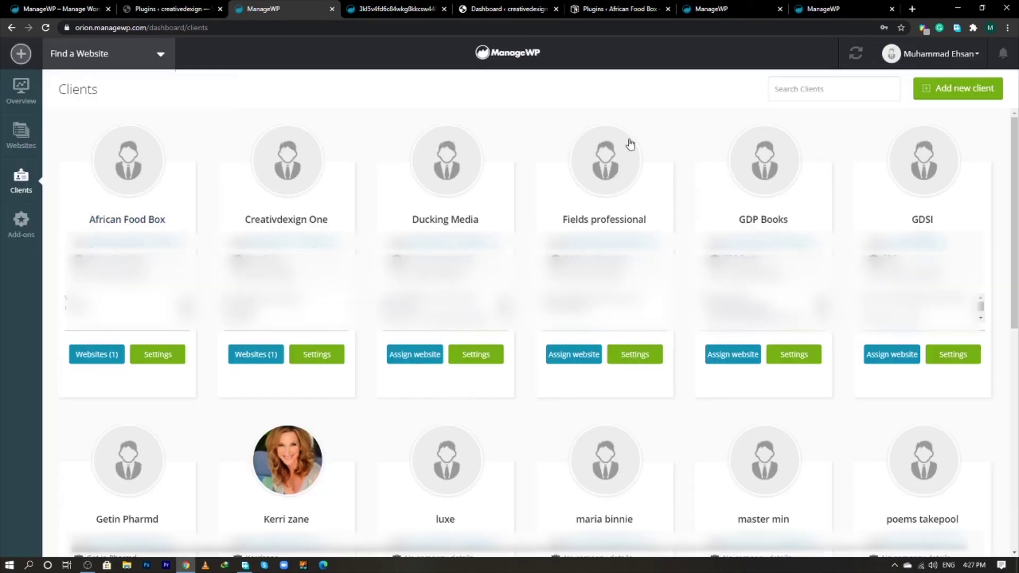
Search the client list for 'crea' to find Creativdexign One, then clear the search
left_click(792, 90)
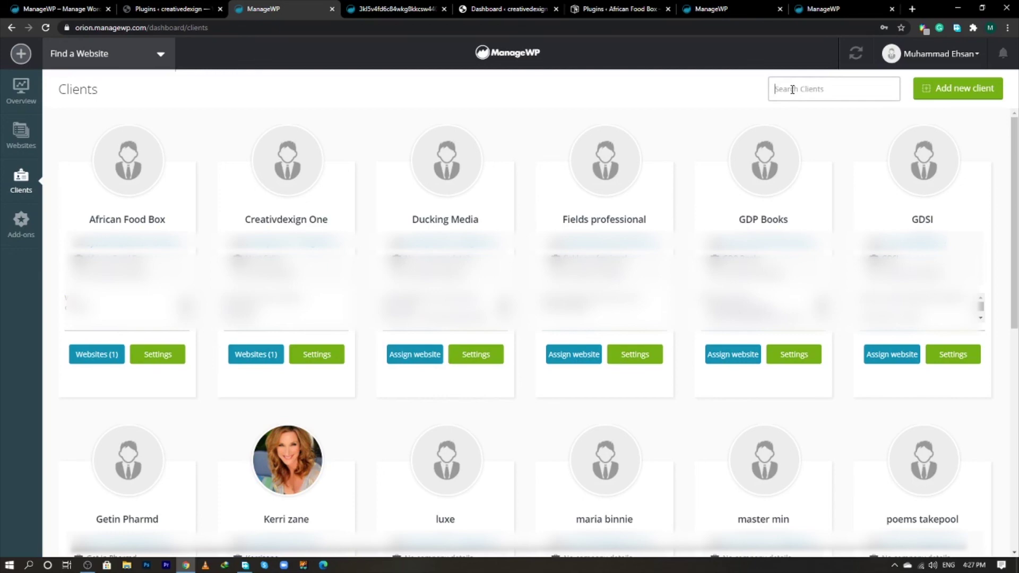
type("crea")
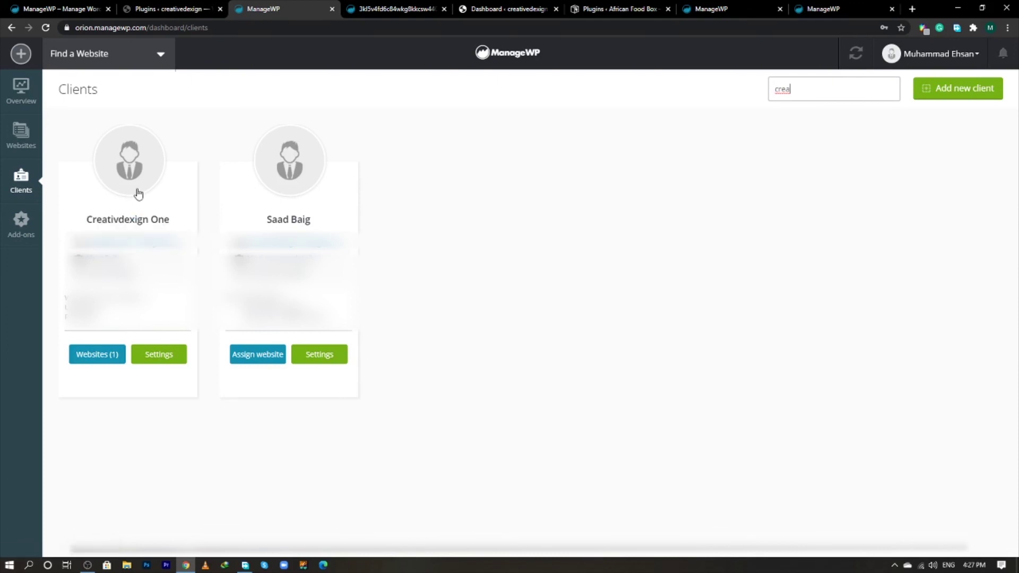
key("BackSpace")
key("BackSpace")
key("BackSpace")
key("BackSpace")
Close the creativedexign plugins tab and open ManageWP's Websites list
left_click(212, 9)
left_click(219, 9)
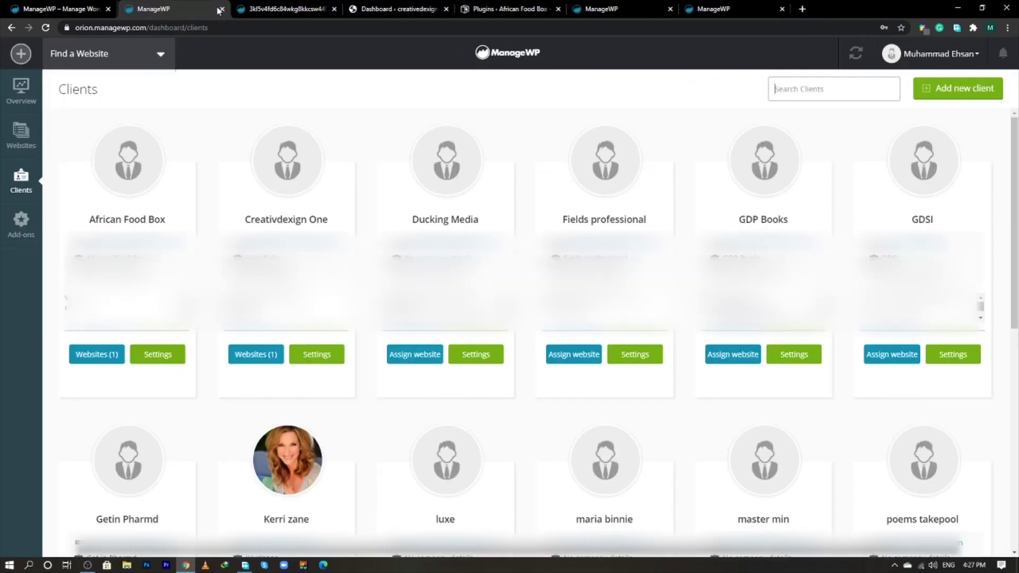
left_click(19, 136)
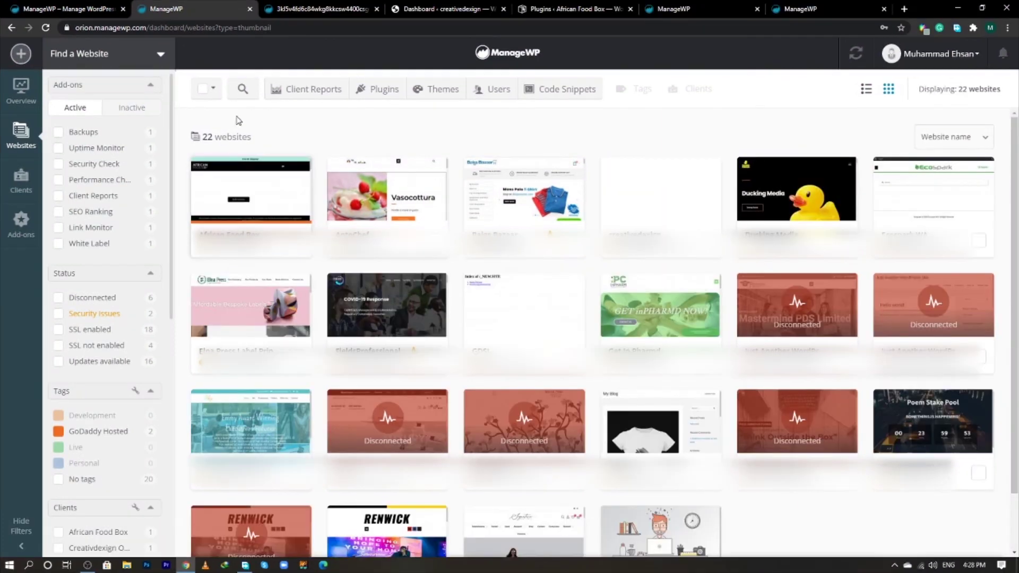
Filter websites by 'cre' and open the creativedexign live site in a new tab
left_click(243, 91)
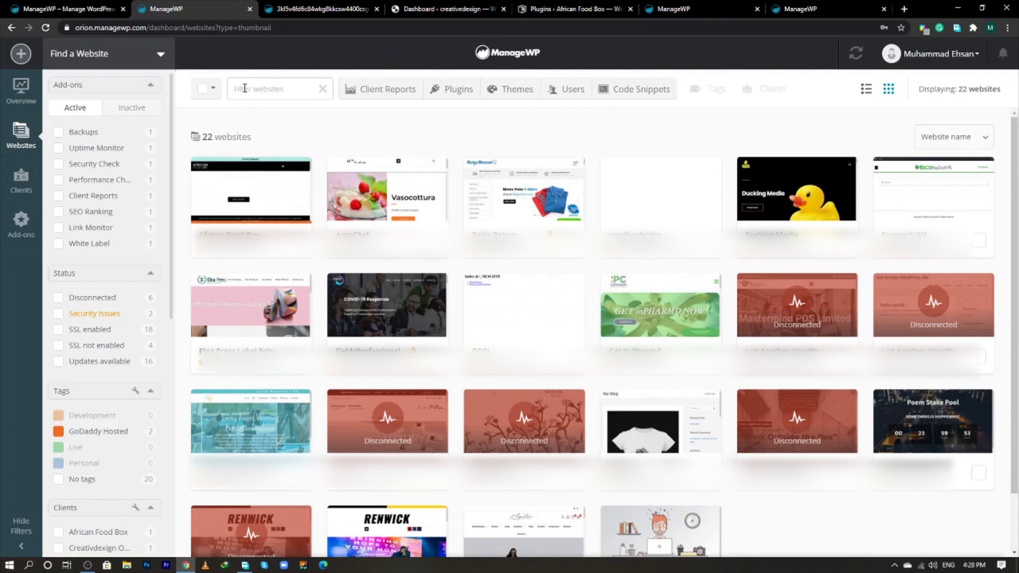
type("crea")
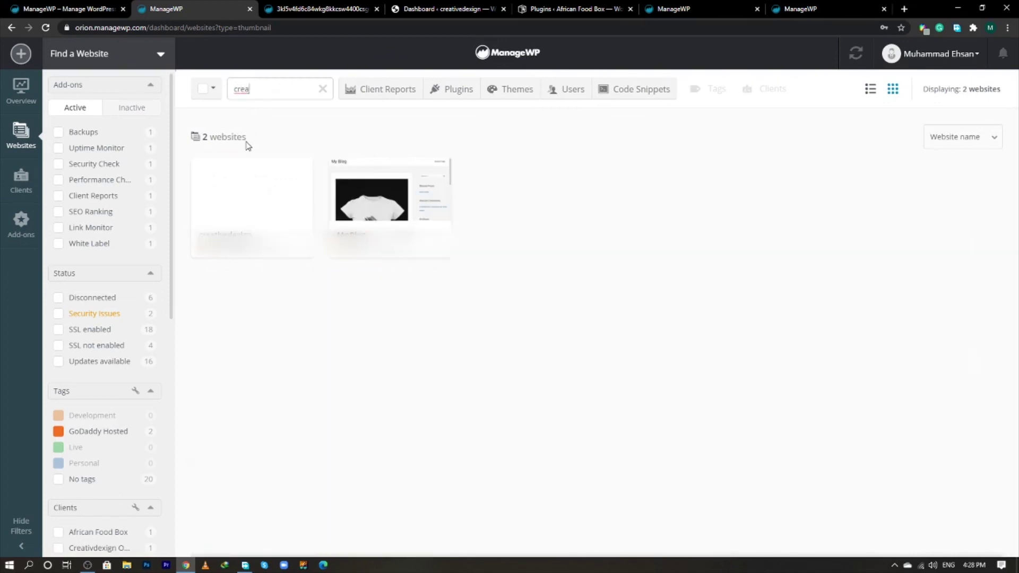
mouse_move(253, 249)
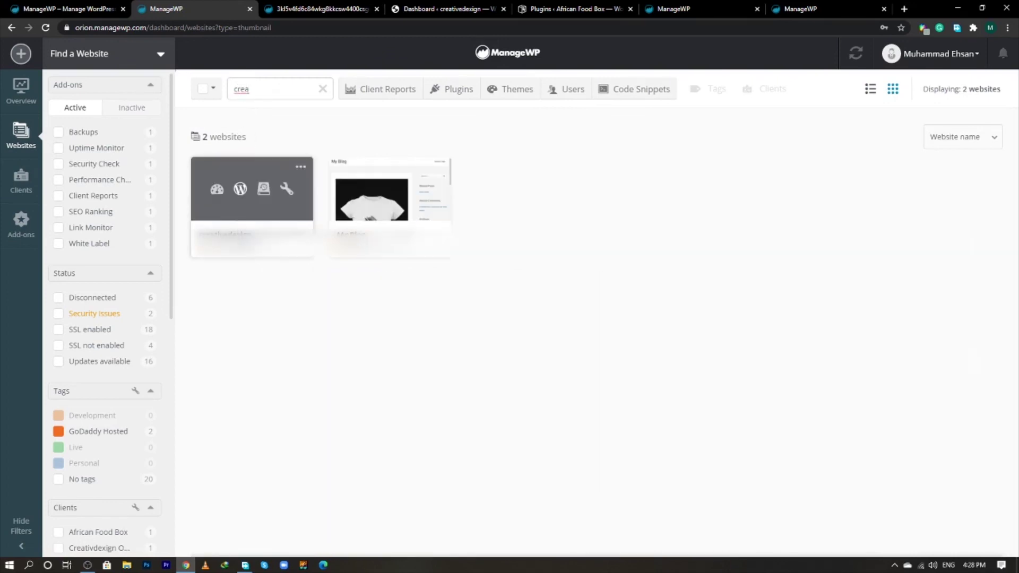
left_click(271, 255)
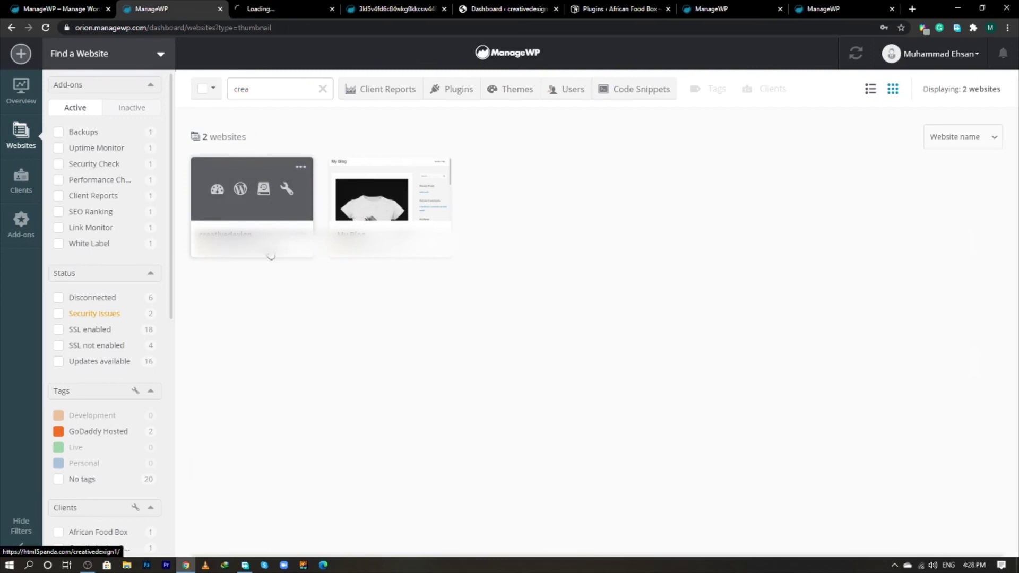
left_click(309, 7)
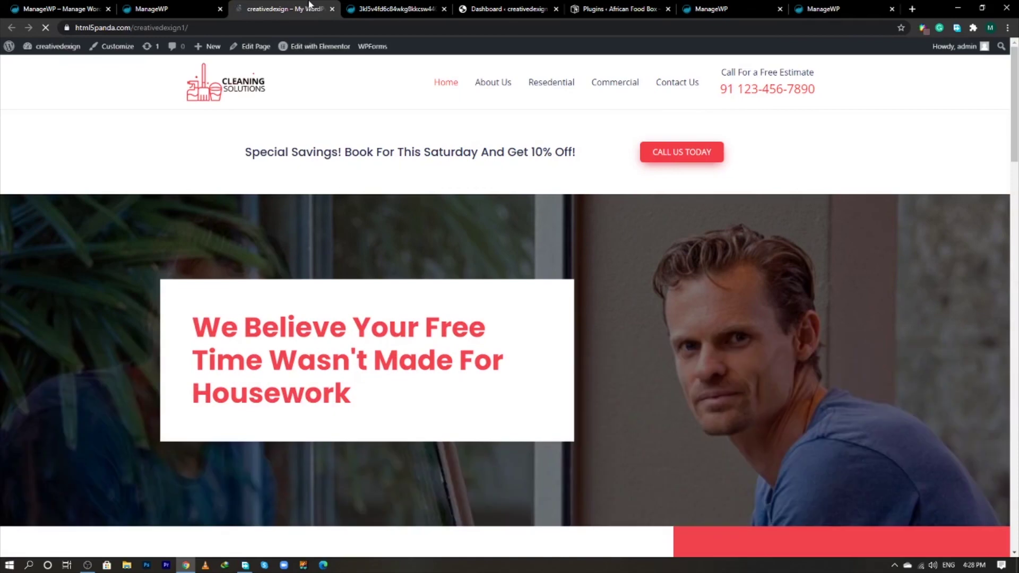
left_click(183, 5)
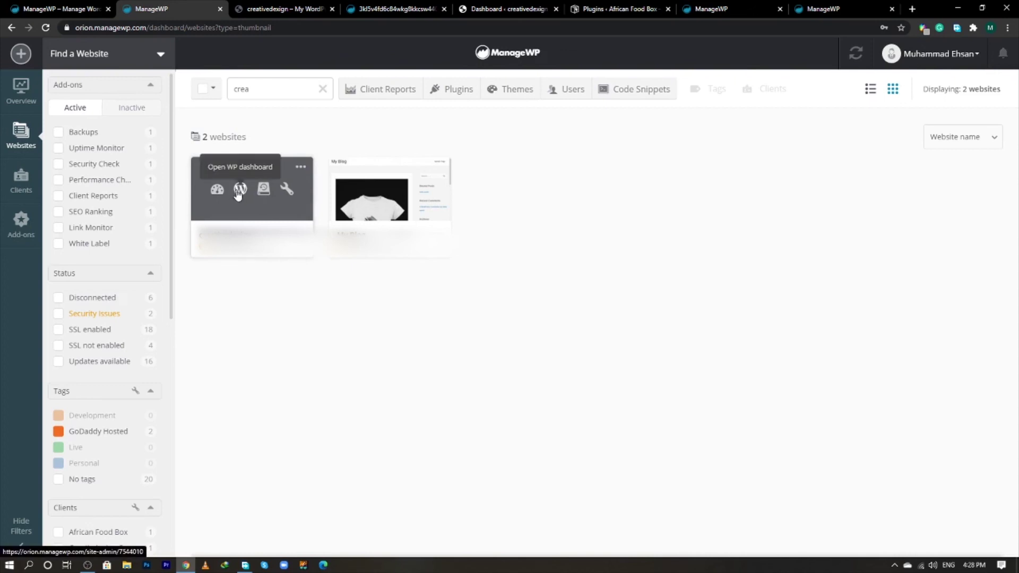
Open creativedexign's WordPress admin in a new tab, then its ManageWP site dashboard
left_click(237, 194)
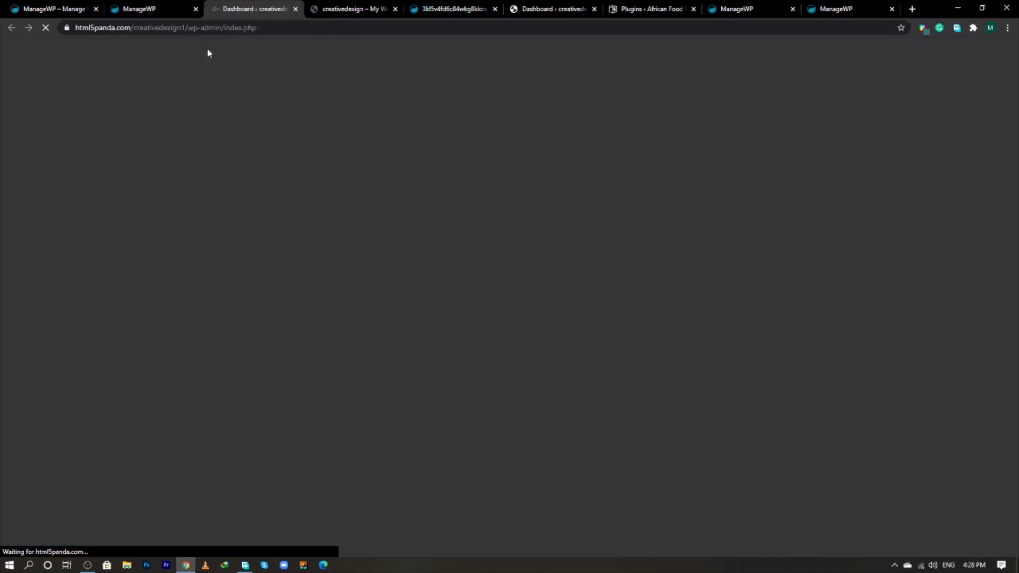
left_click(176, 5)
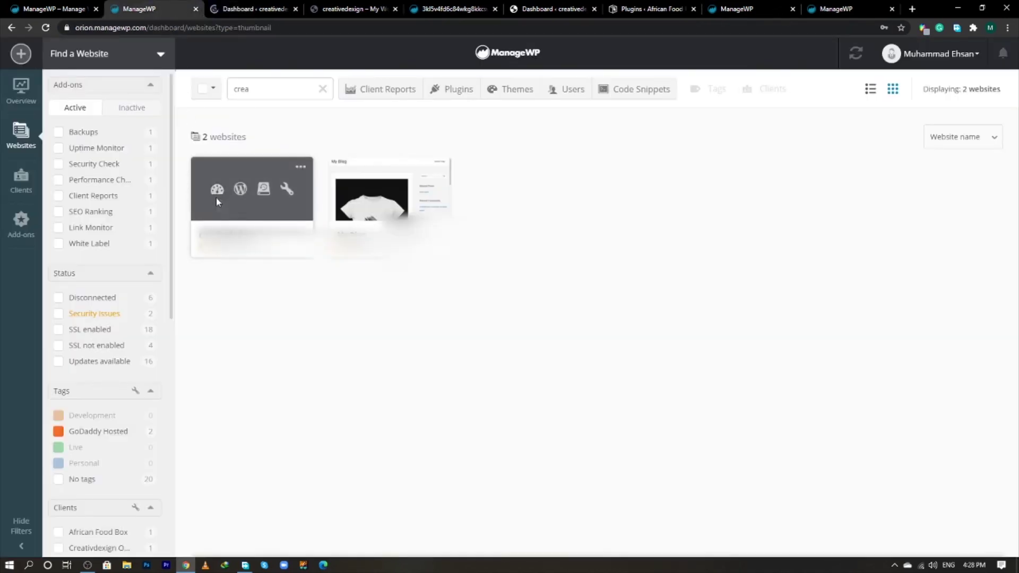
left_click(216, 199)
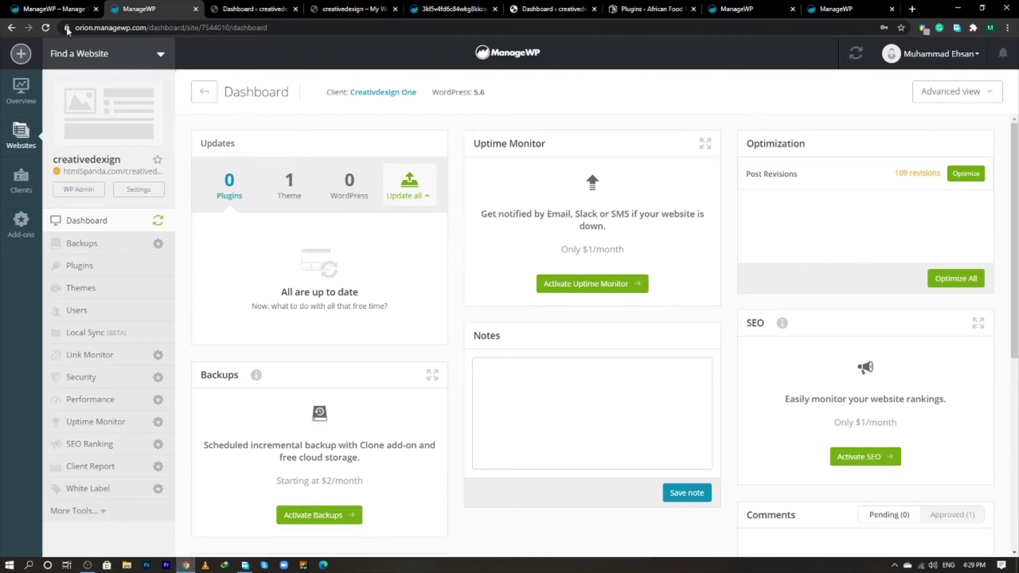
Open the African Food Box site dashboard, view Clients, then return to Overview
left_click(11, 28)
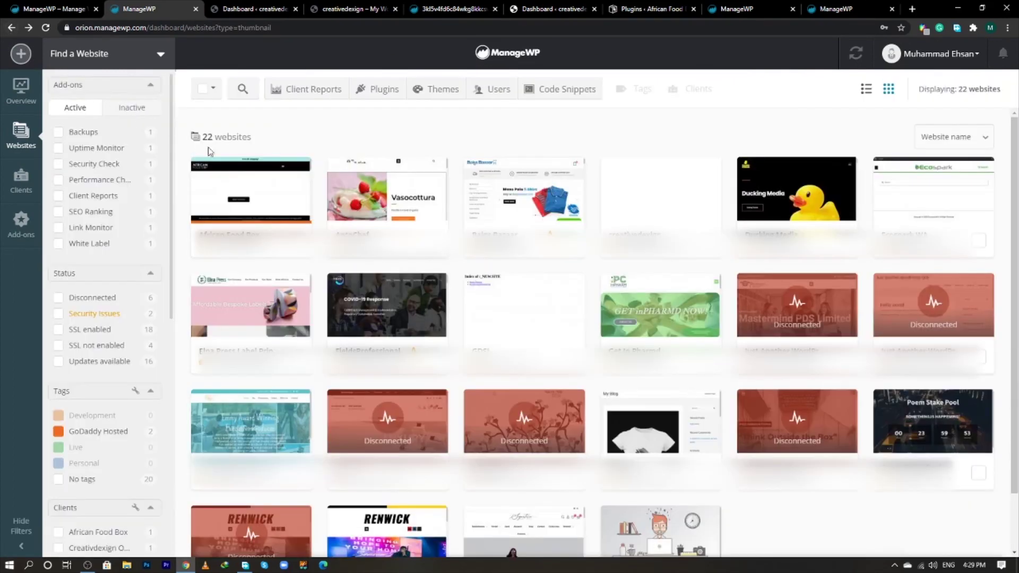
mouse_move(218, 196)
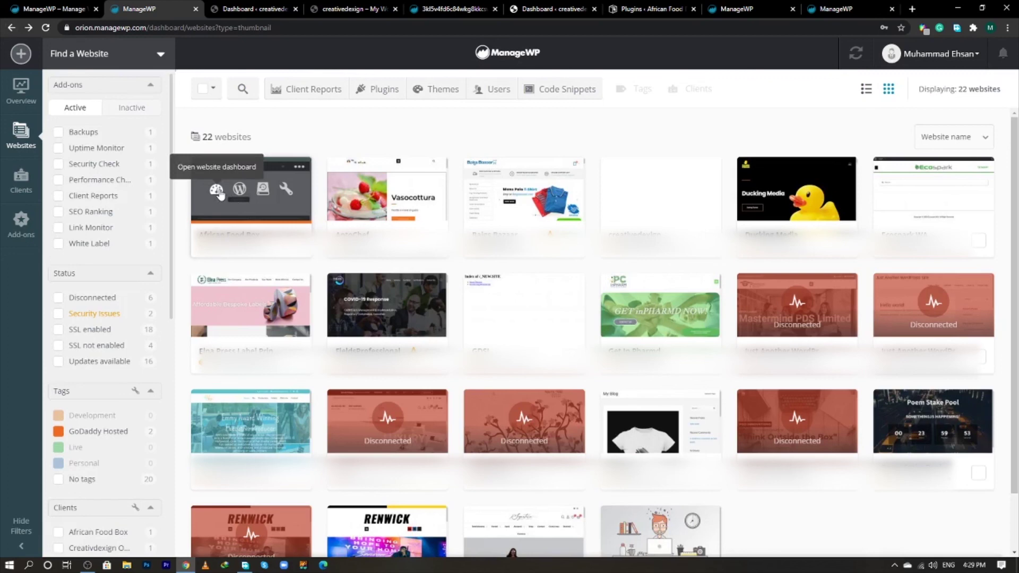
left_click(218, 192)
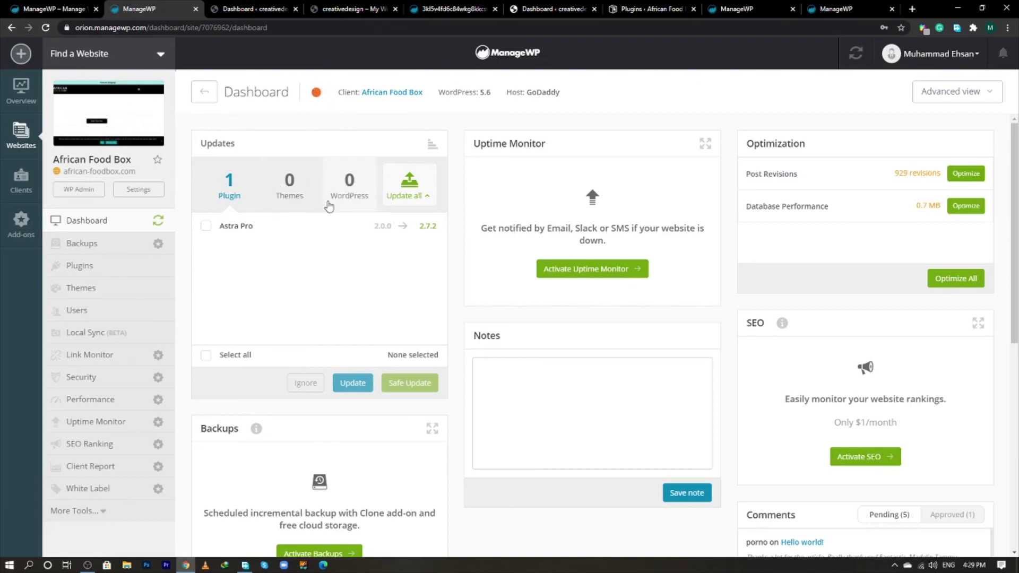
left_click(16, 188)
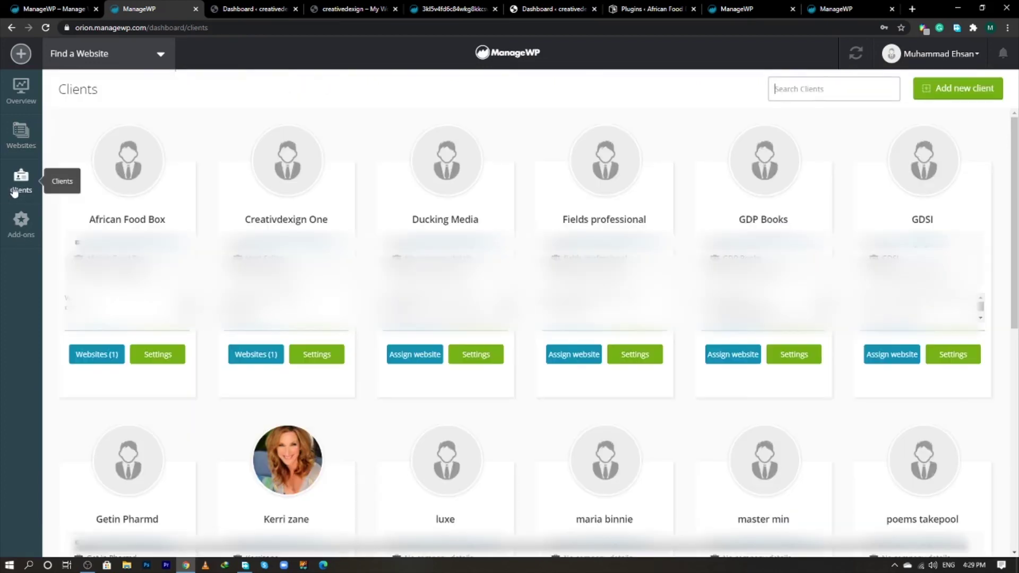
left_click(21, 89)
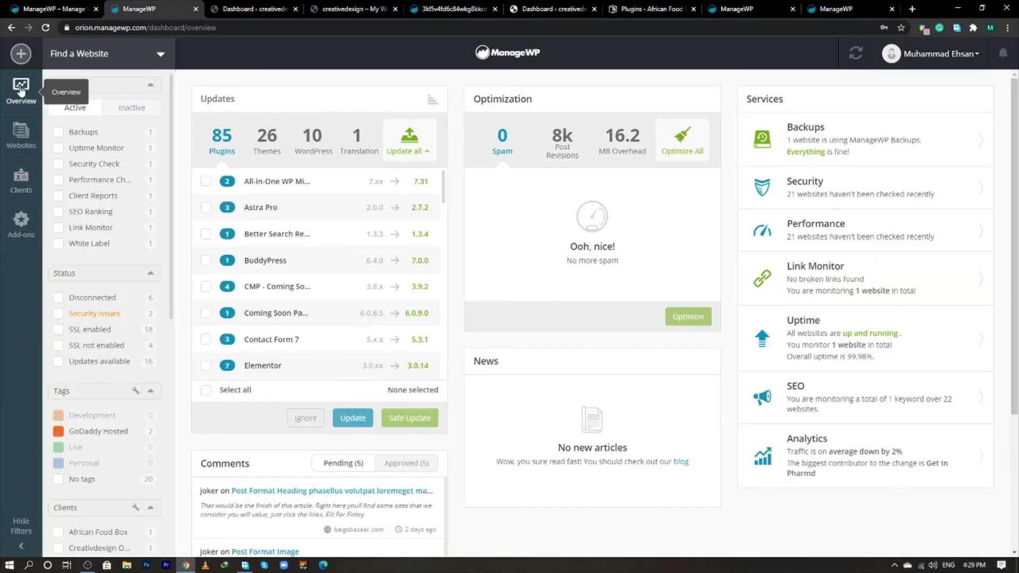